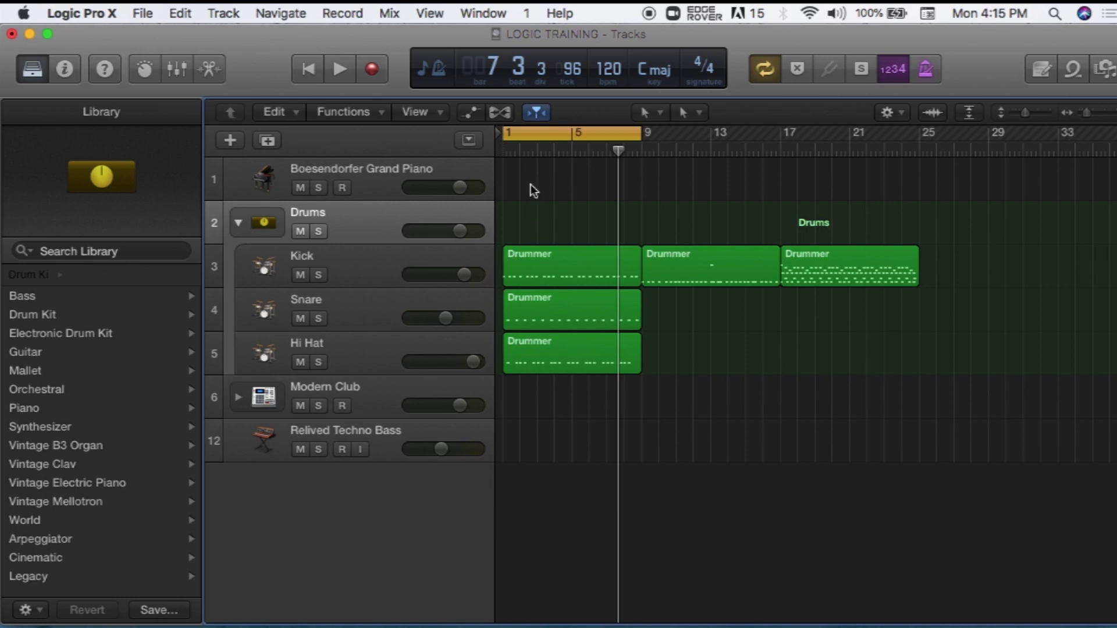
Step: Collapse the Drums track stack and create a Drummer track in the Rock genre with Output 1 + 2
left_click(238, 223)
left_click(288, 197)
left_click(228, 142)
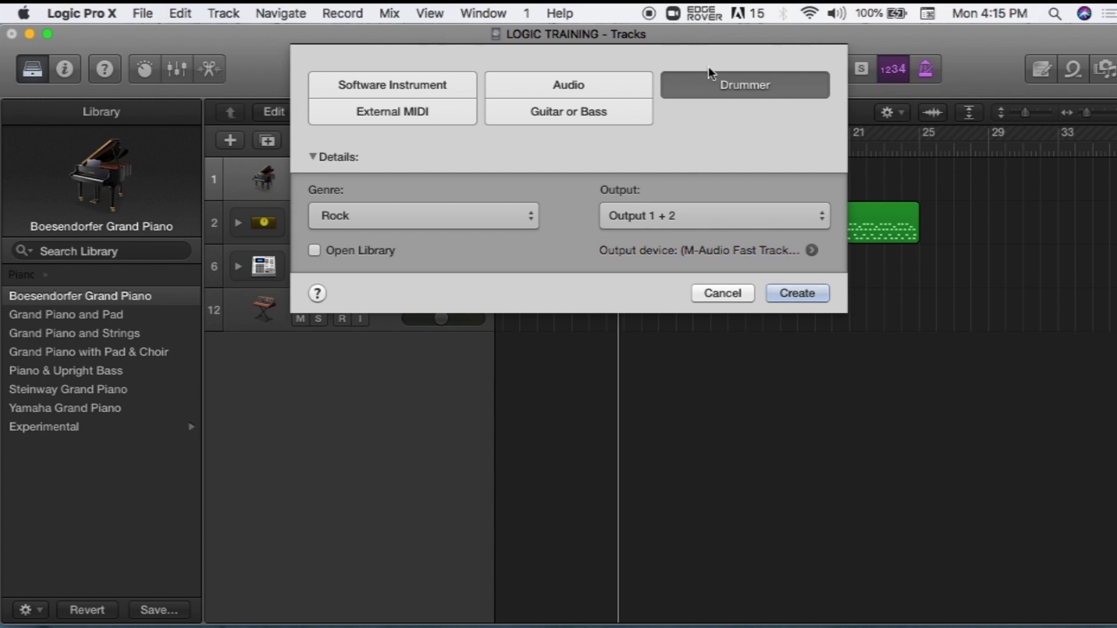
left_click(531, 211)
left_click(534, 184)
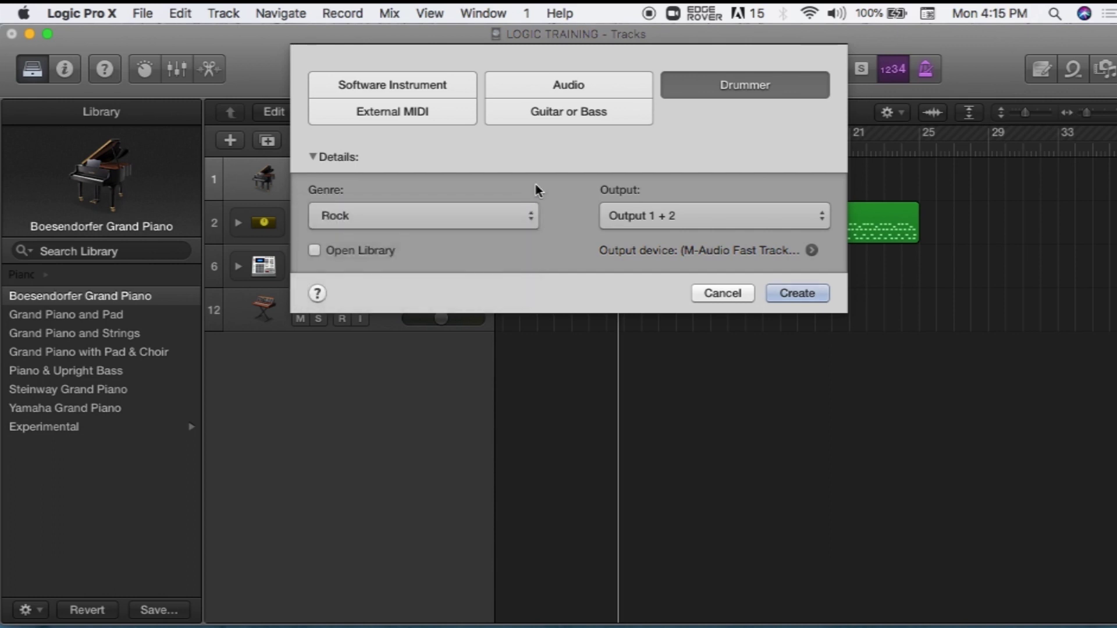
left_click(806, 295)
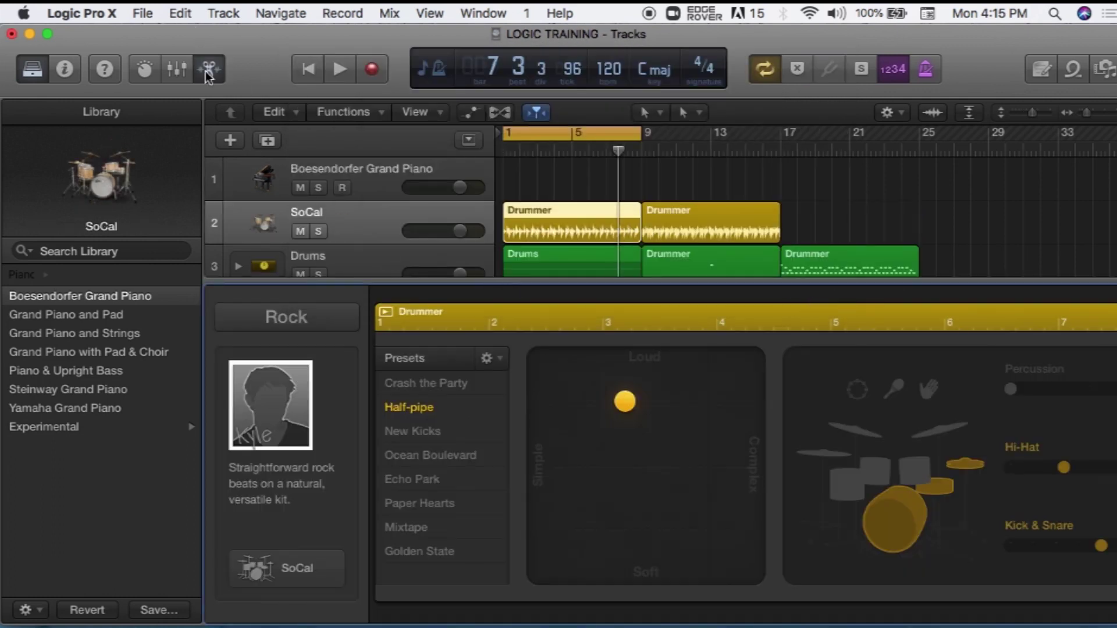
left_click(208, 75)
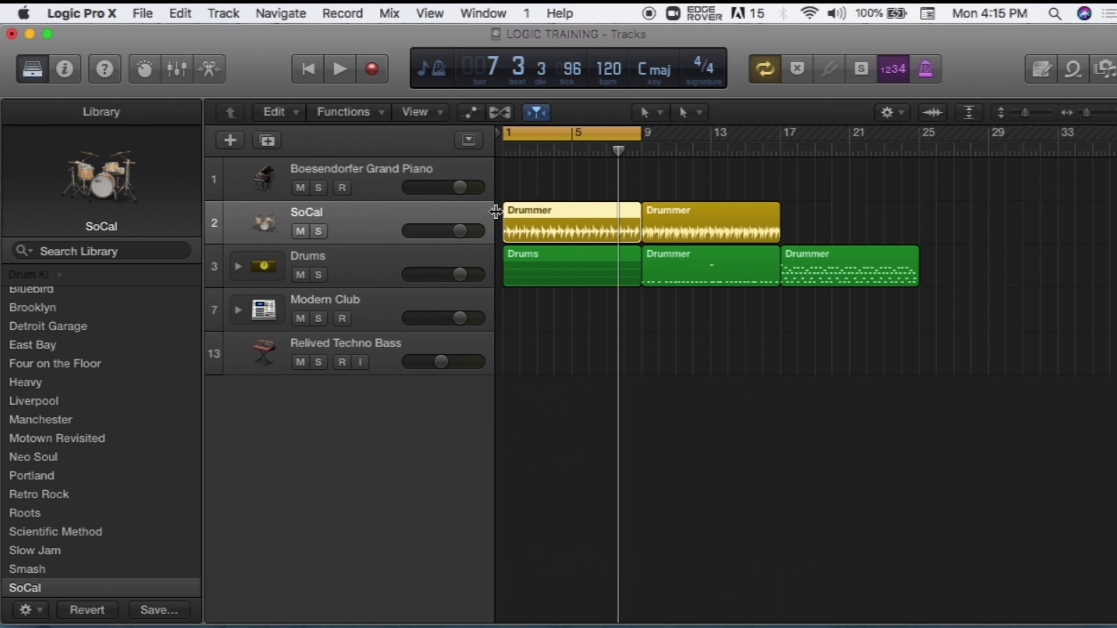
Step: Delete the Boesendorfer Grand Piano track and mute the Drums, Modern Club and Relived Techno Bass tracks
left_click(361, 176)
key("super+BackSpace")
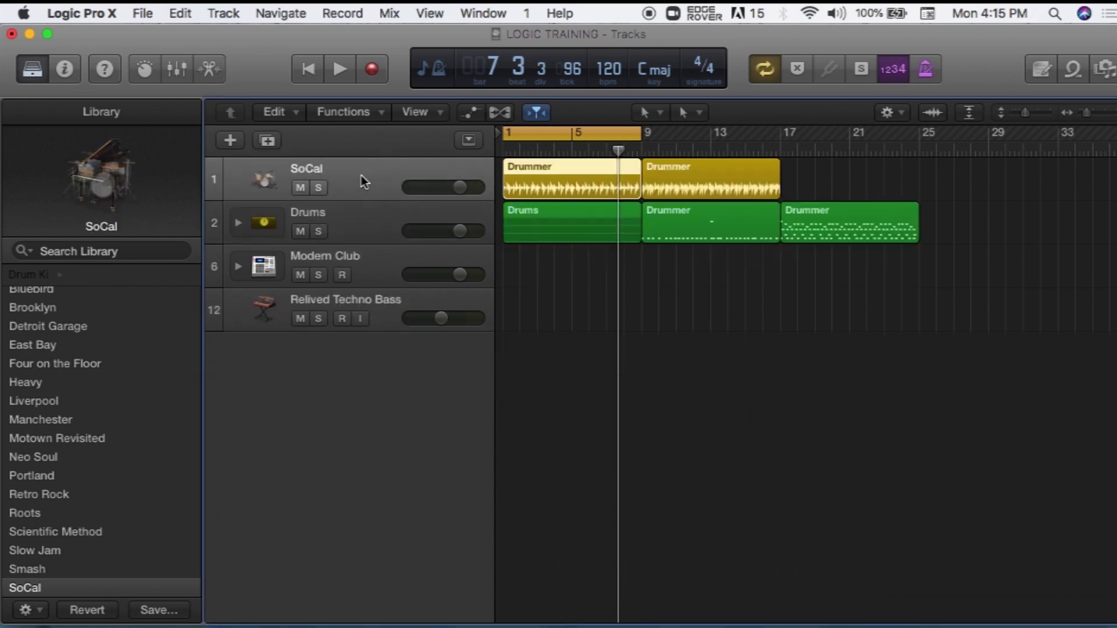
left_click(685, 181)
left_click(554, 185)
left_click(309, 232)
left_click(300, 276)
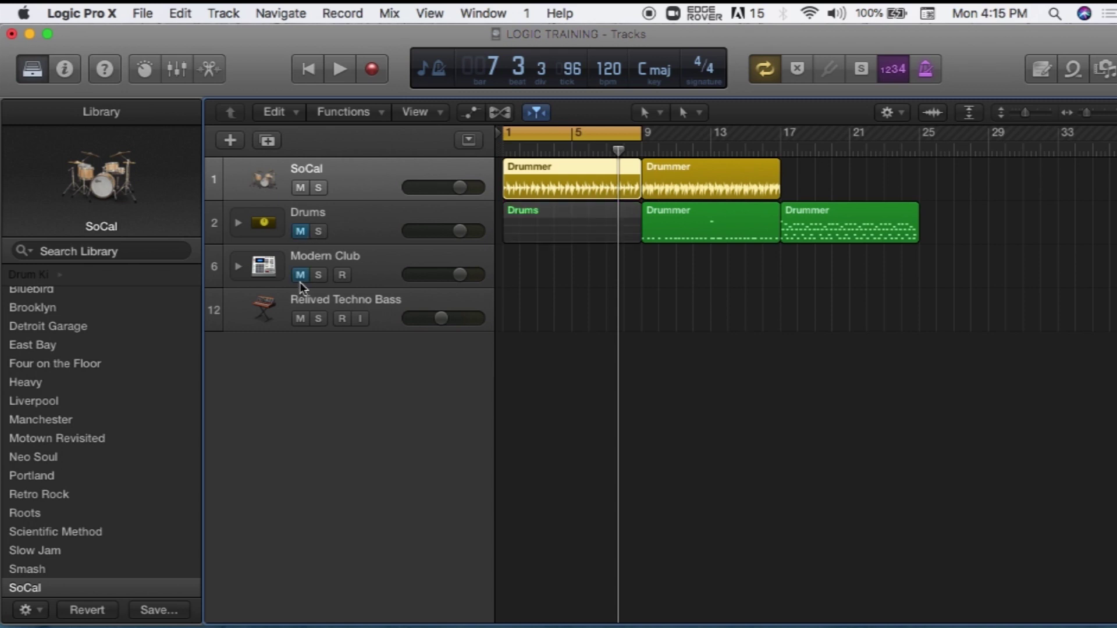
Step: Play back the SoCal drummer part and extend the cycle range to end at bar 17
key("space")
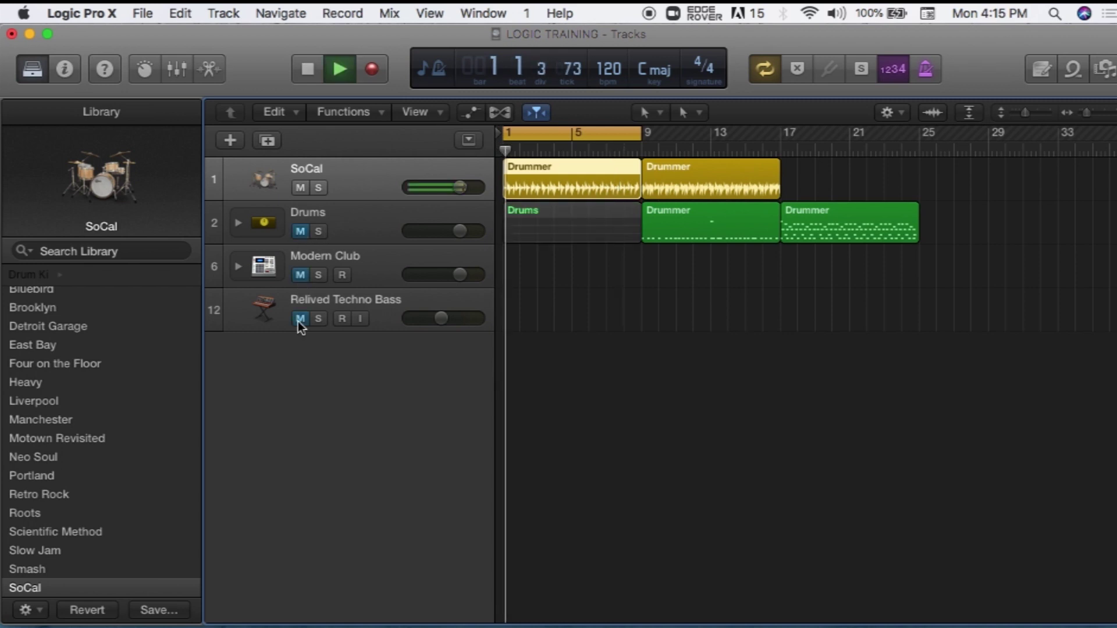
left_click_drag(641, 128, 777, 146)
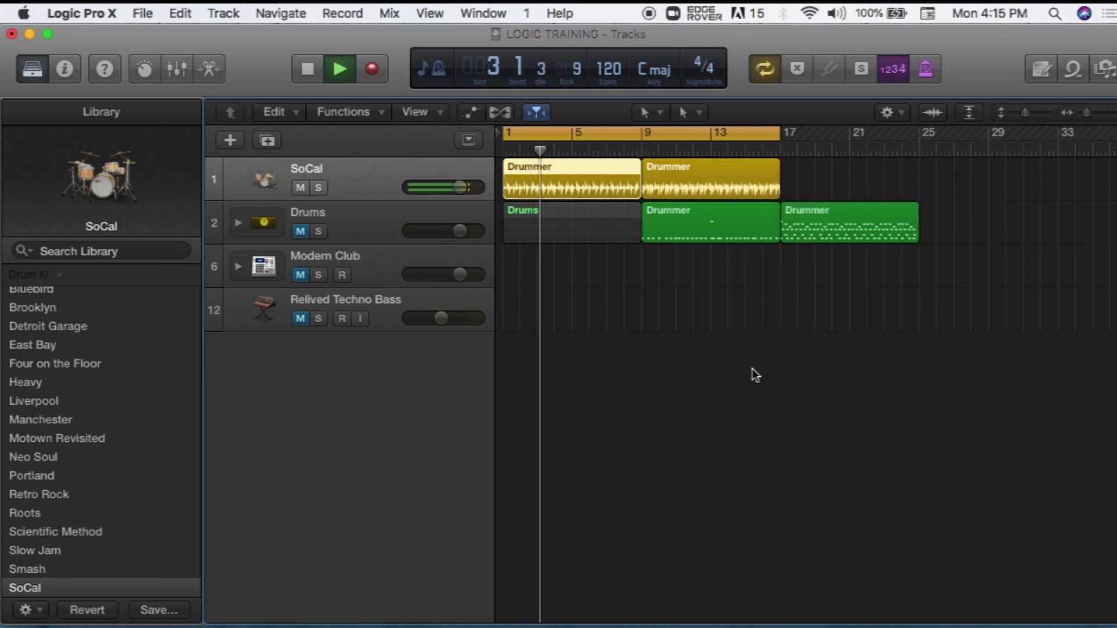
key("space")
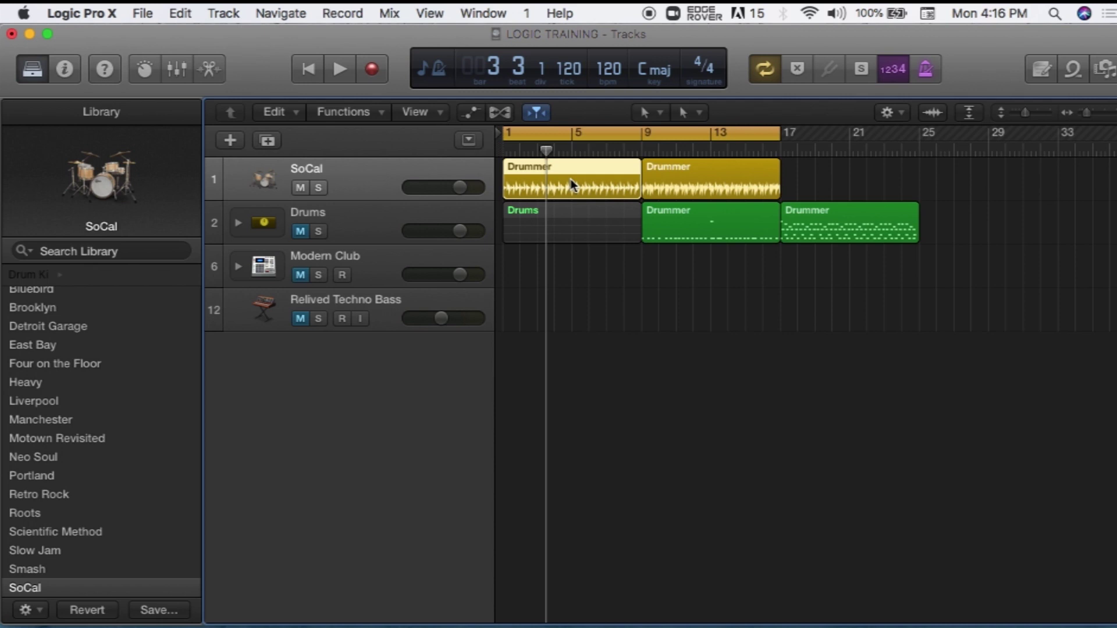
Step: Examine the first Drummer region's performance settings and the conversion options available for it
left_click(210, 70)
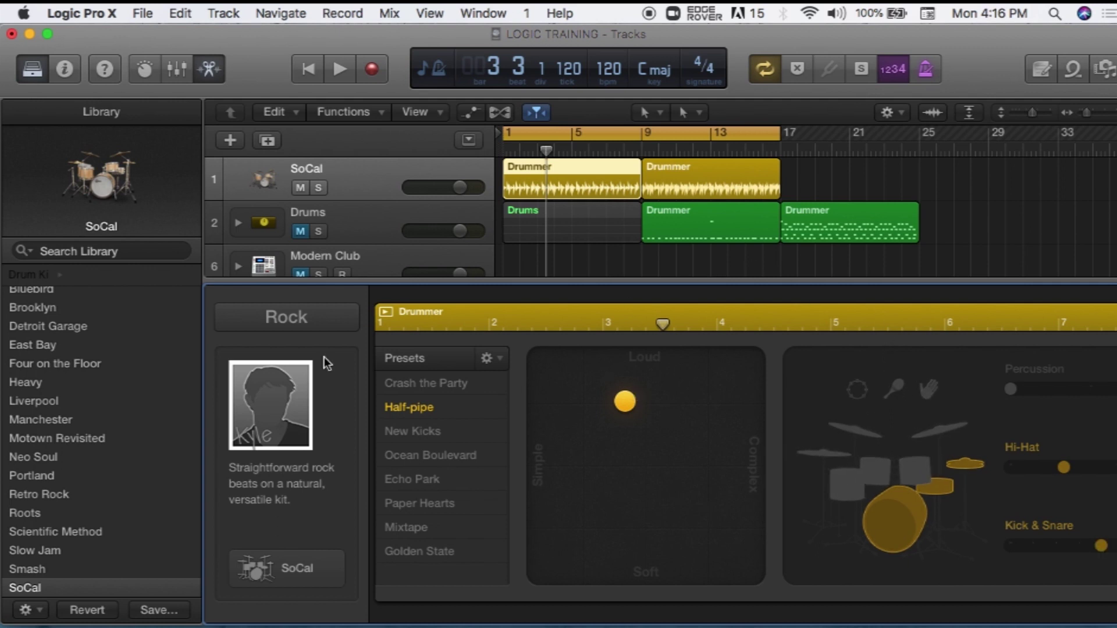
left_click(209, 69)
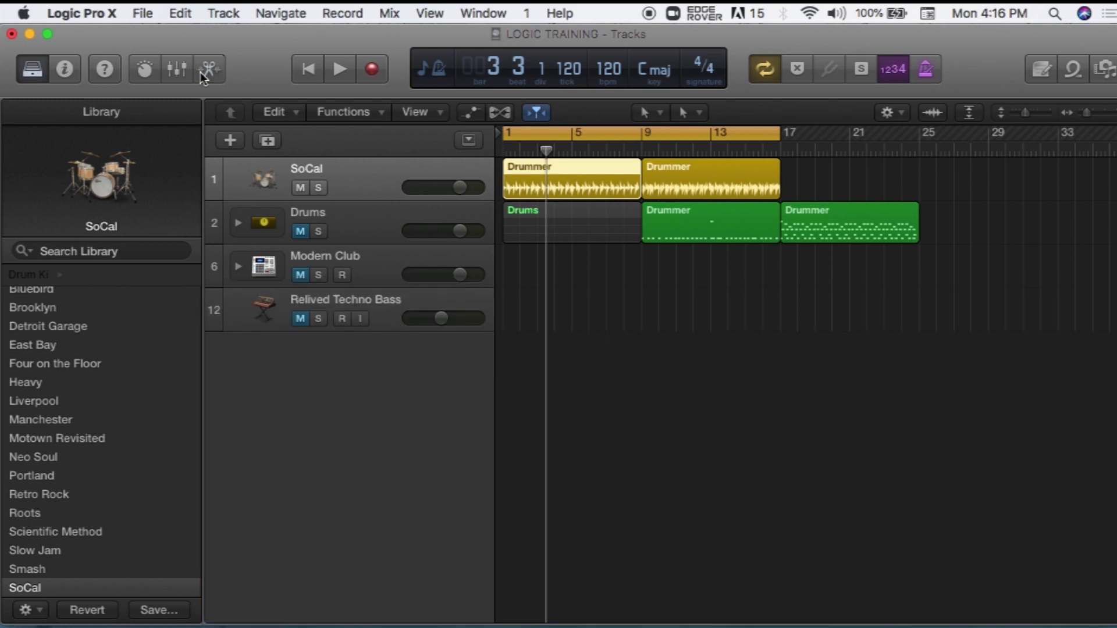
right_click(565, 194)
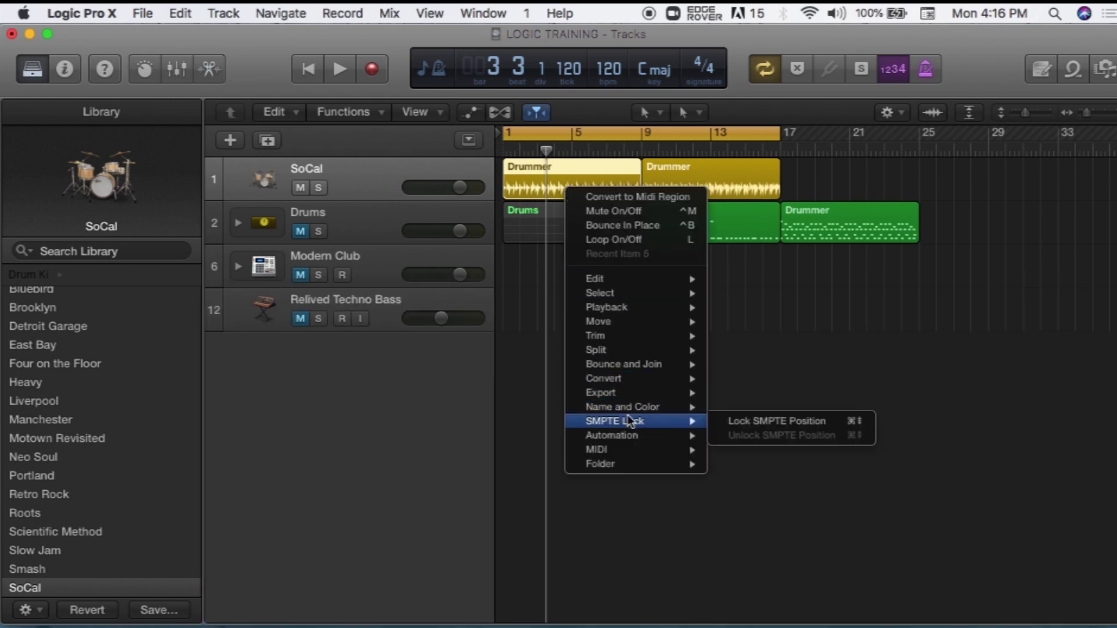
mouse_move(626, 303)
mouse_move(627, 378)
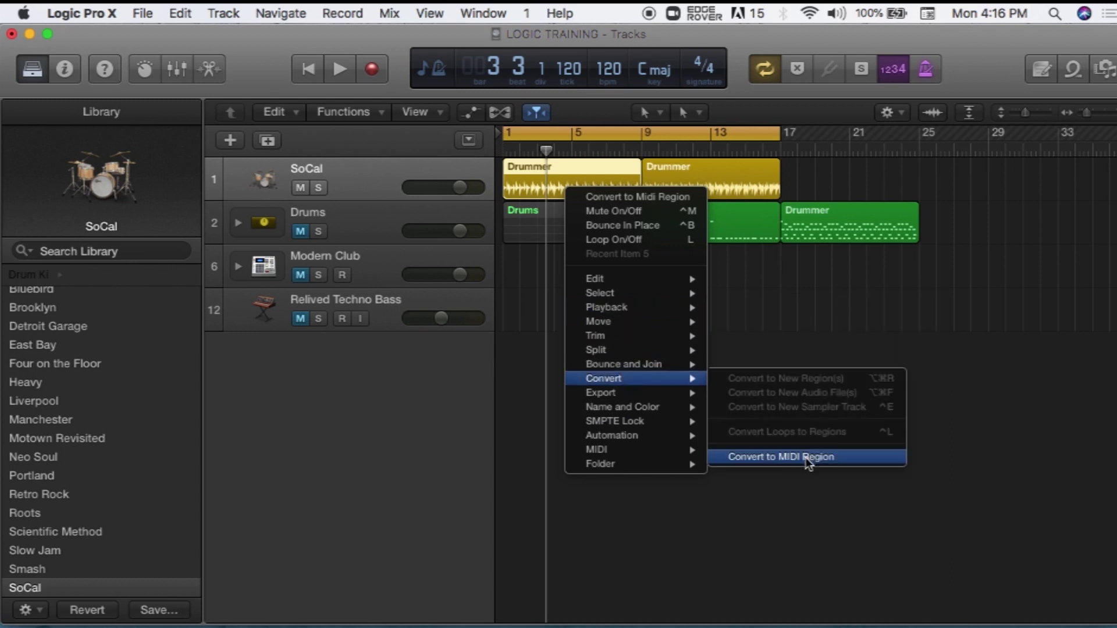
left_click(526, 178)
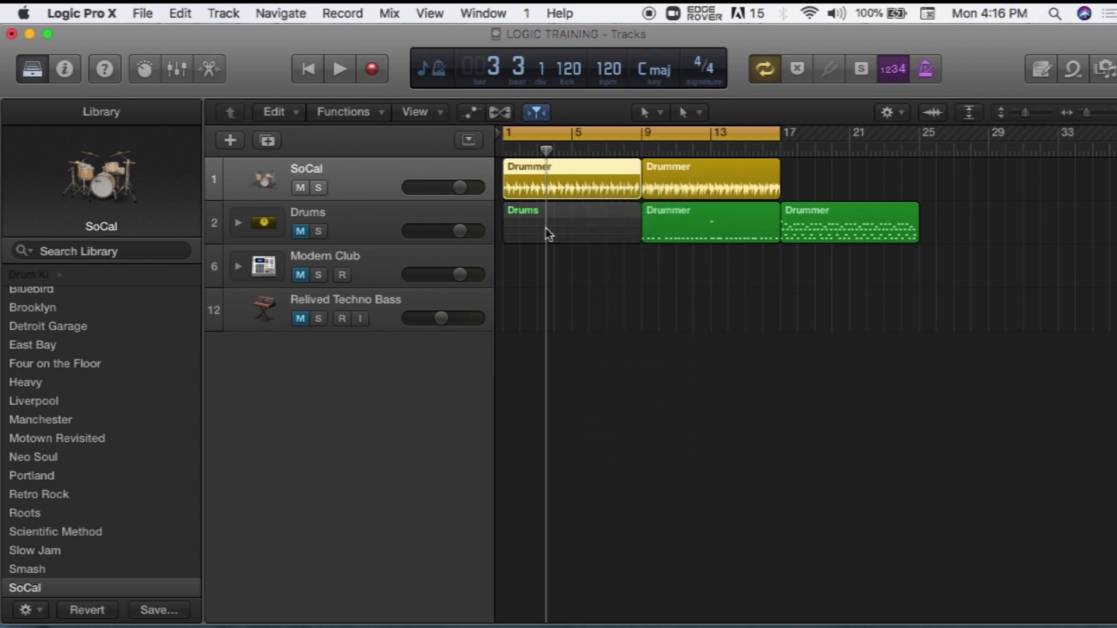
left_click(204, 66)
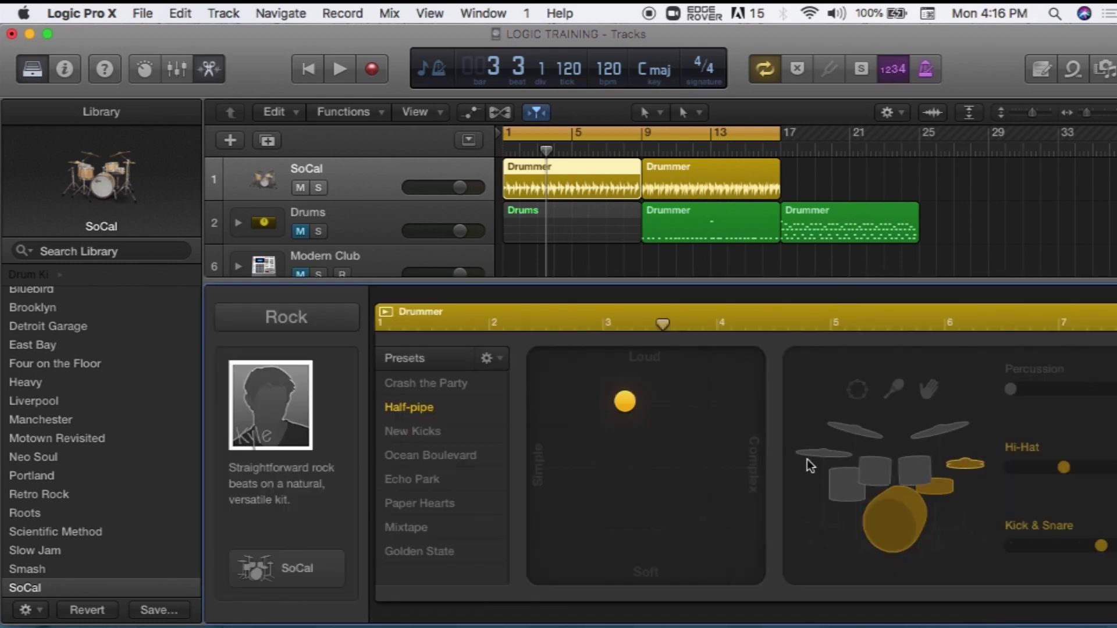
left_click(216, 72)
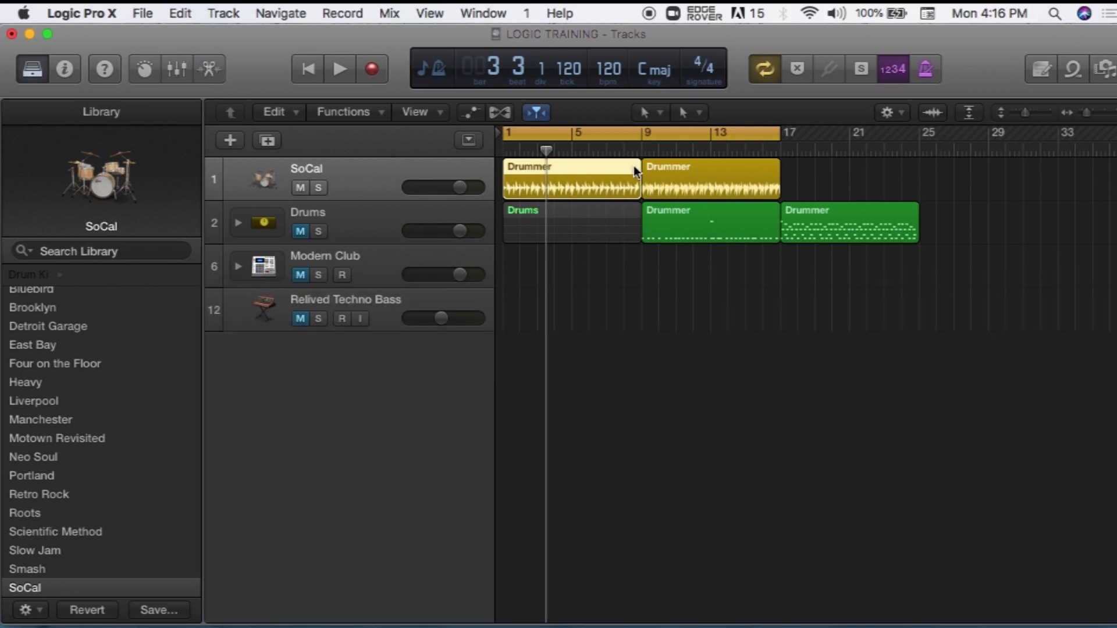
Step: Convert the first Drummer region on the SoCal track to a MIDI region and show its notes in the Piano Roll
right_click(594, 196)
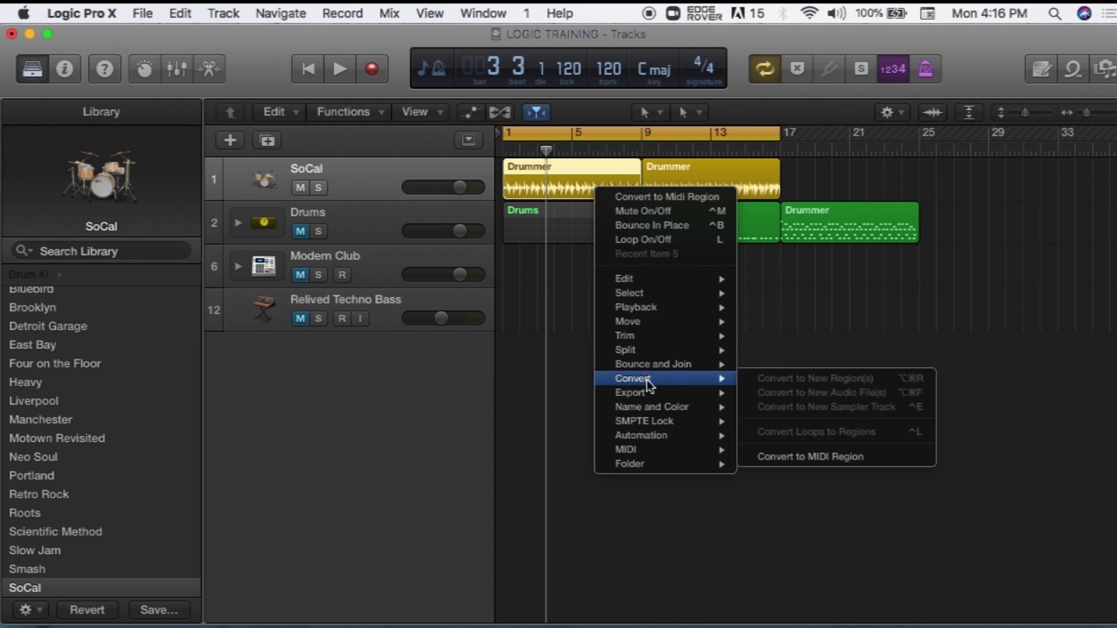
mouse_move(651, 381)
left_click(838, 460)
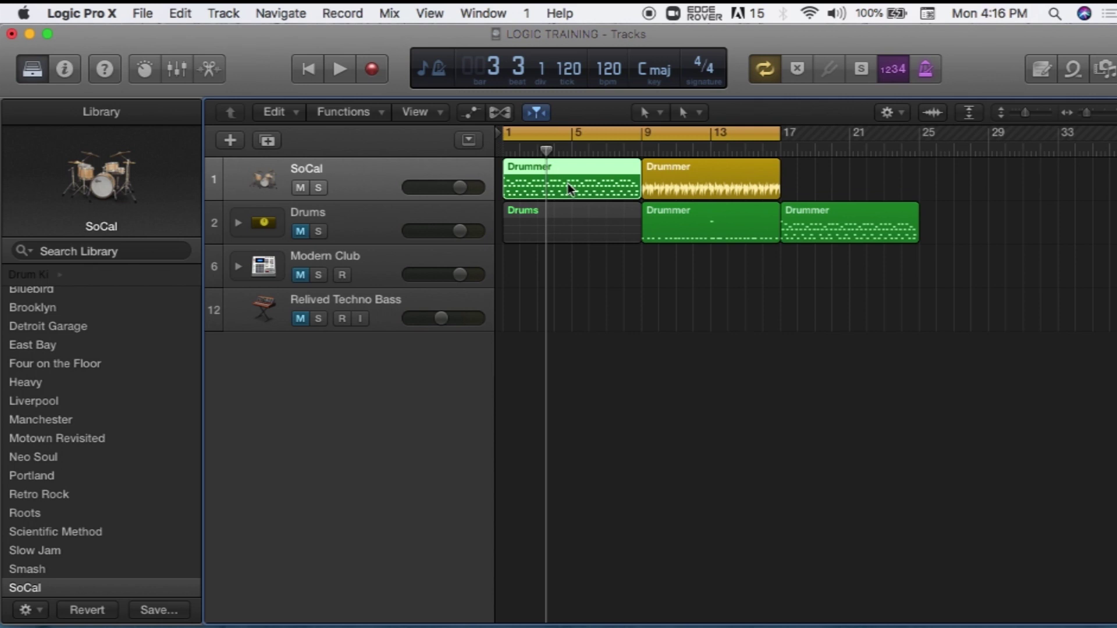
left_click(212, 69)
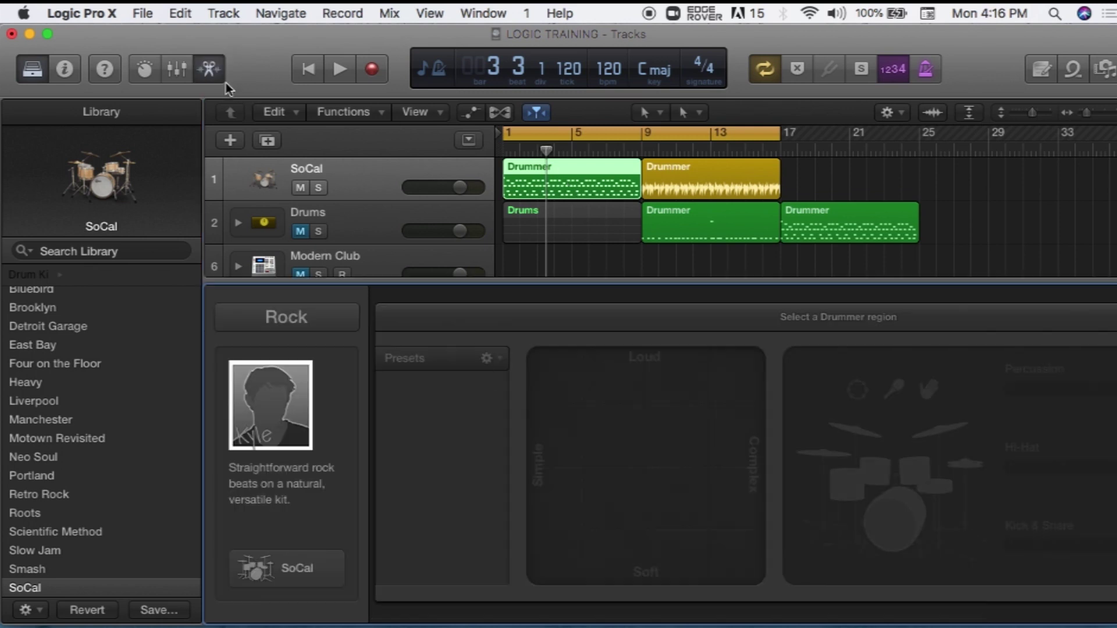
left_click(579, 170)
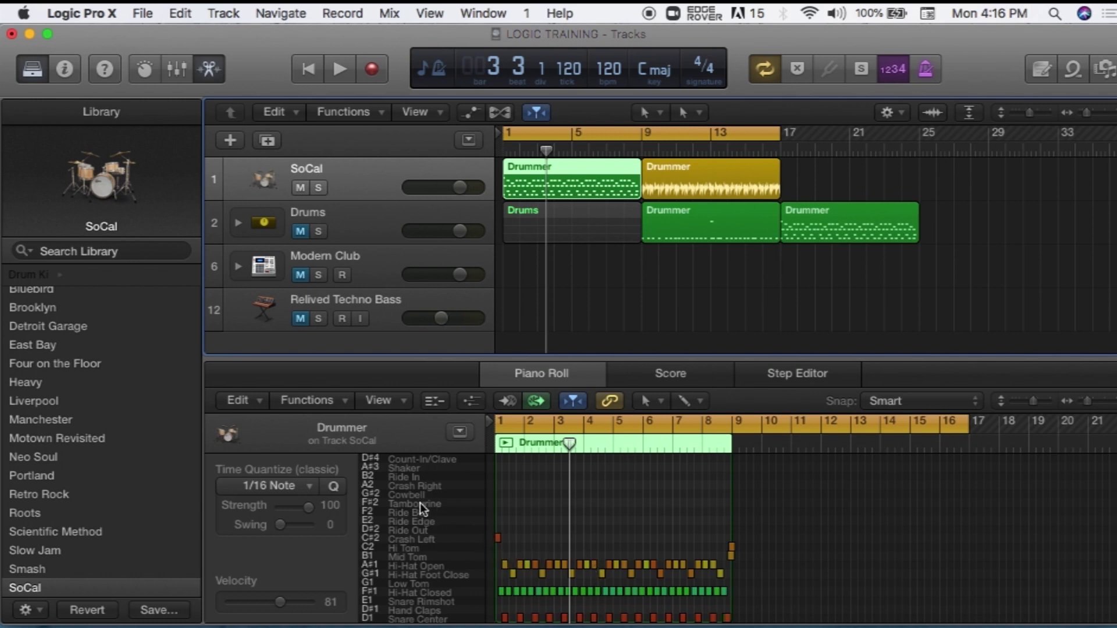
Step: Replace the drum names in the Piano Roll with the keyboard and select all A#1 hi-hat notes
left_click(404, 406)
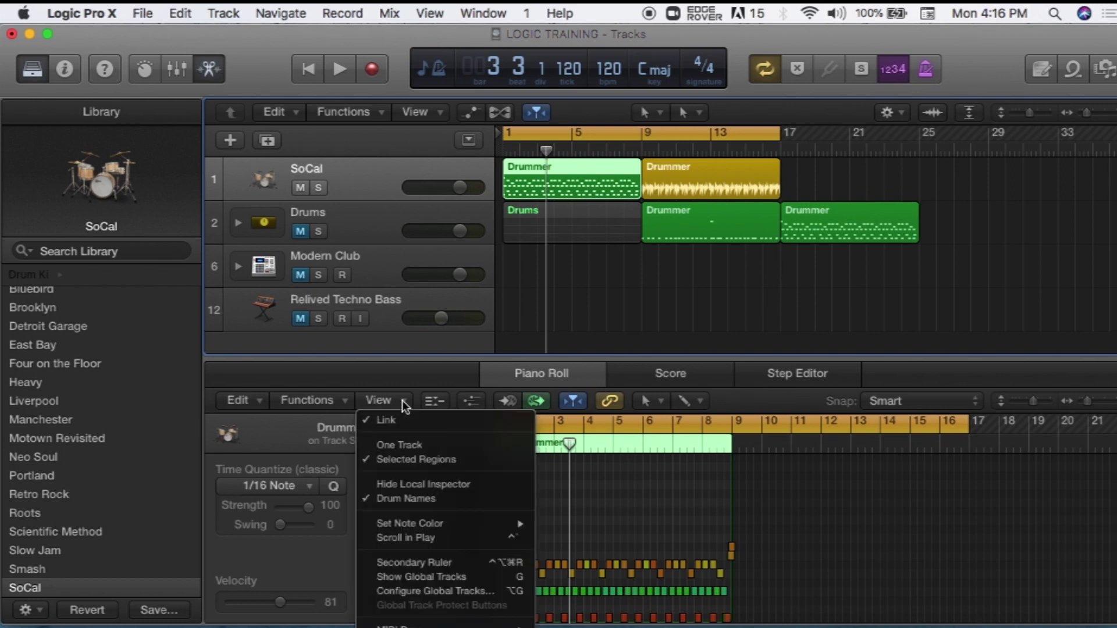
left_click(388, 509)
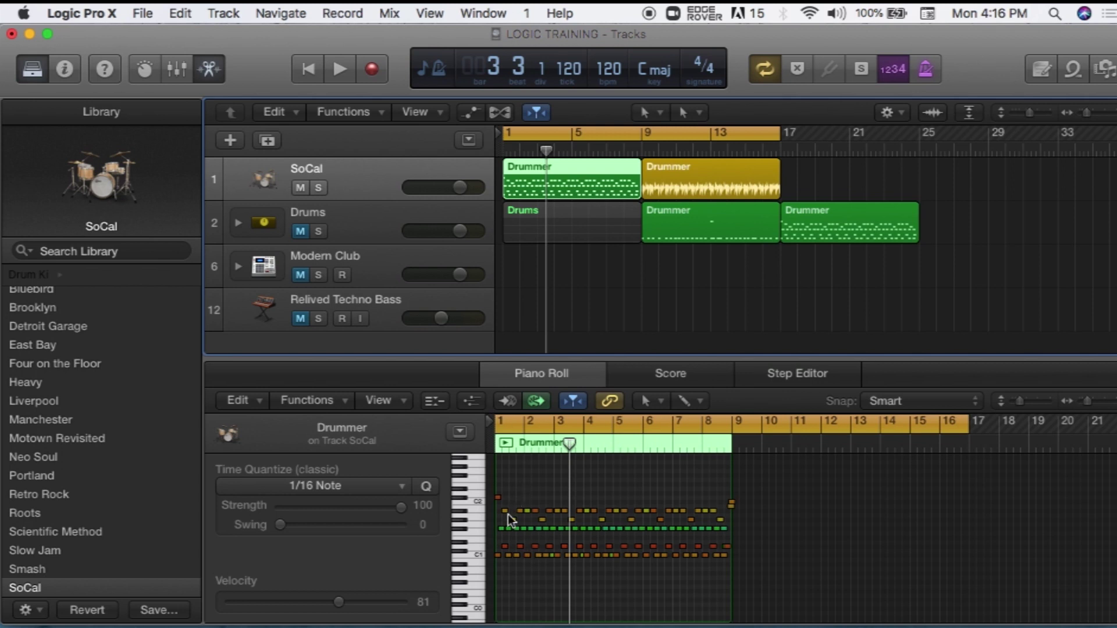
left_click(476, 518)
left_click(460, 512)
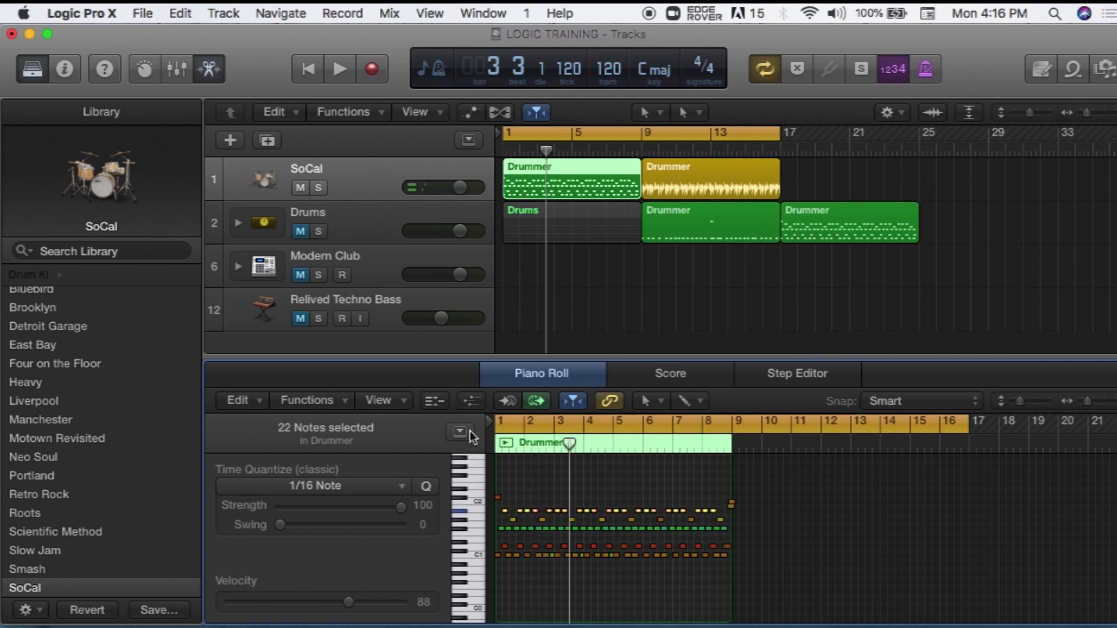
Step: Turn the drum names back on in the Piano Roll and adjust the vertical zoom to fit the drum rows
left_click(406, 401)
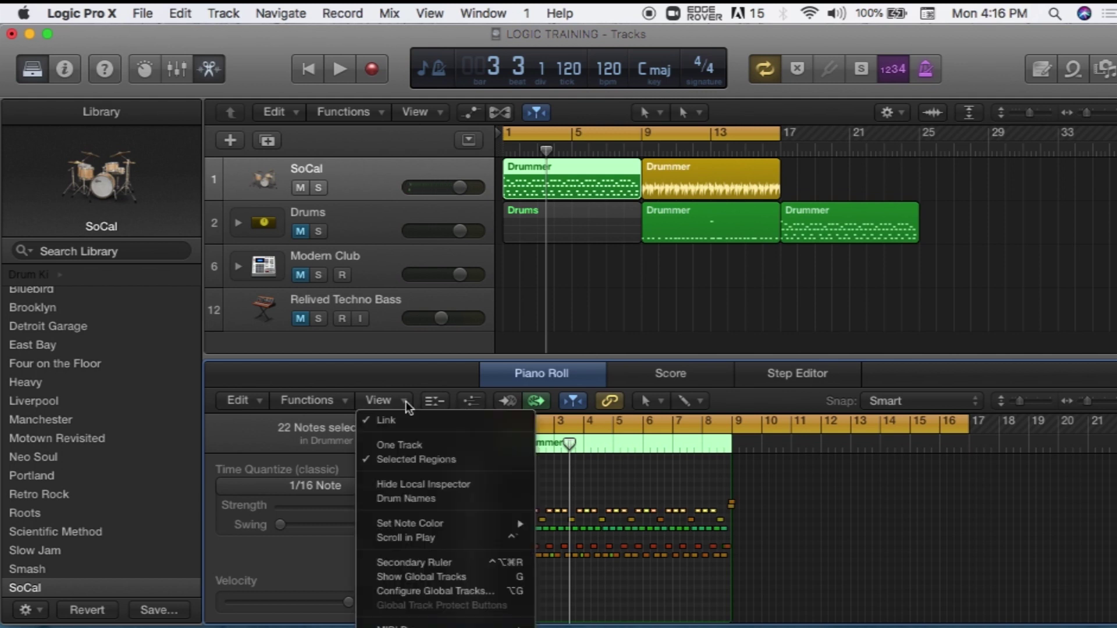
left_click(406, 499)
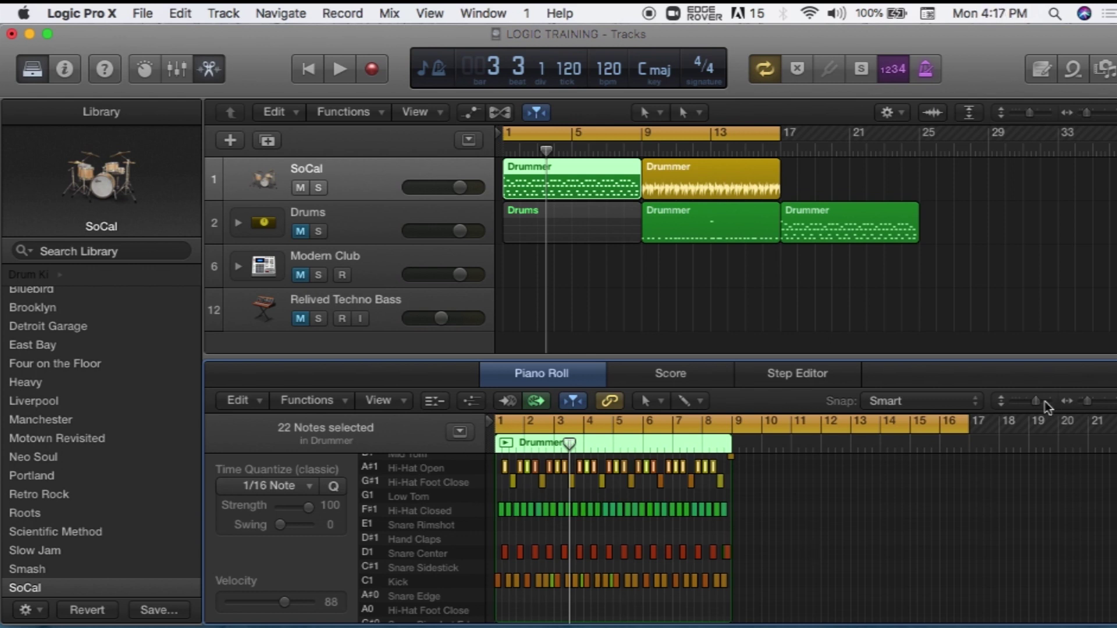
left_click_drag(1033, 401, 1029, 400)
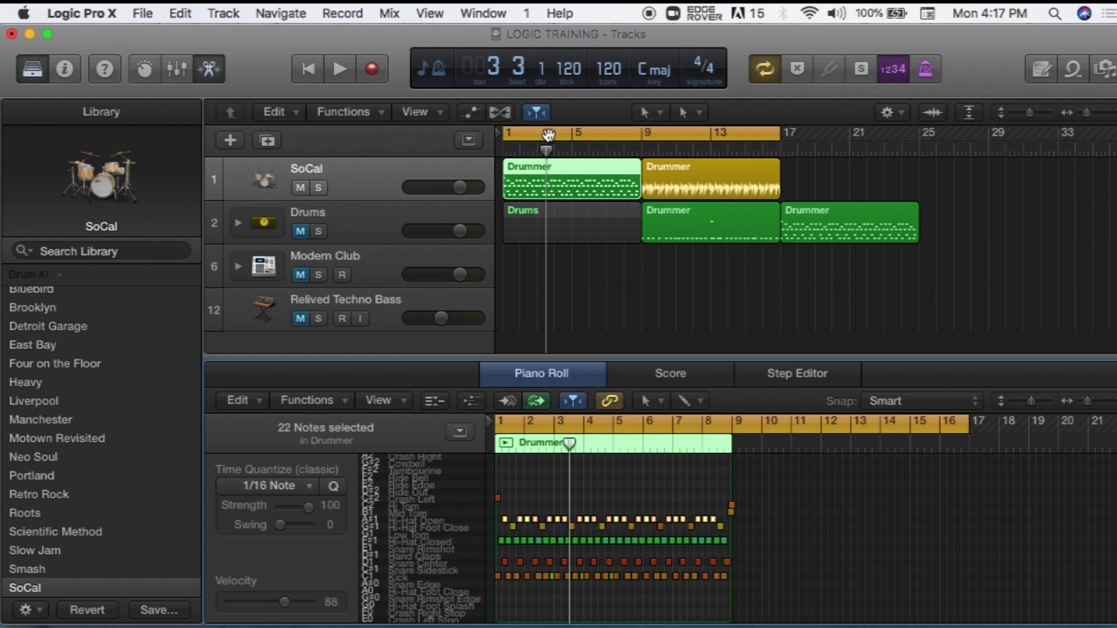
Step: Convert the second Drummer region on the SoCal track, starting at bar 9, to a MIDI region and close the editor
left_click_drag(540, 152, 689, 172)
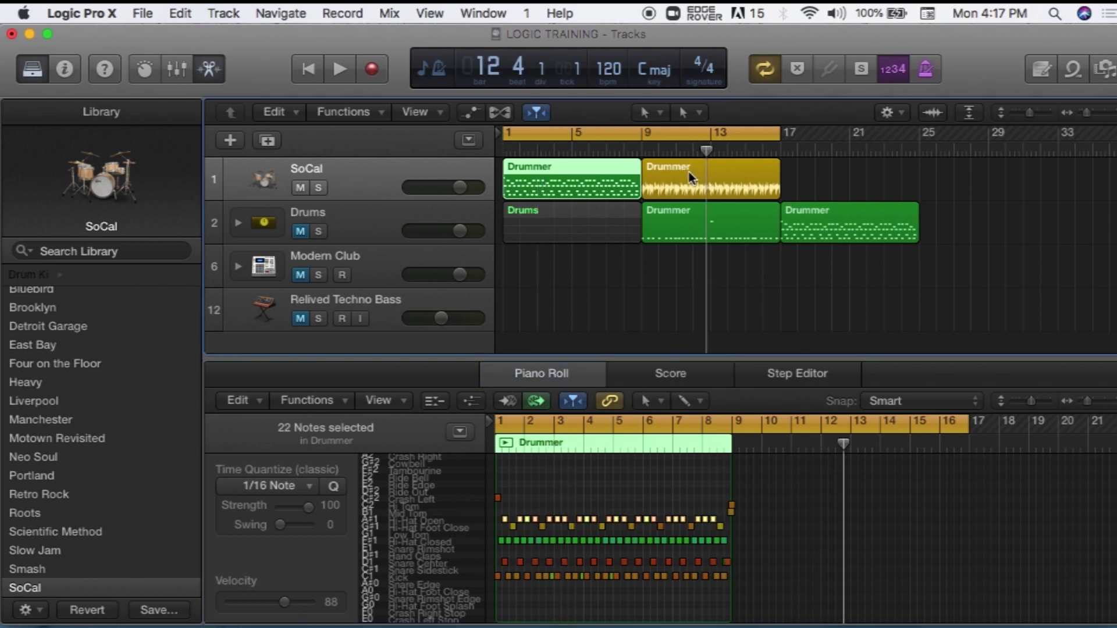
right_click(681, 172)
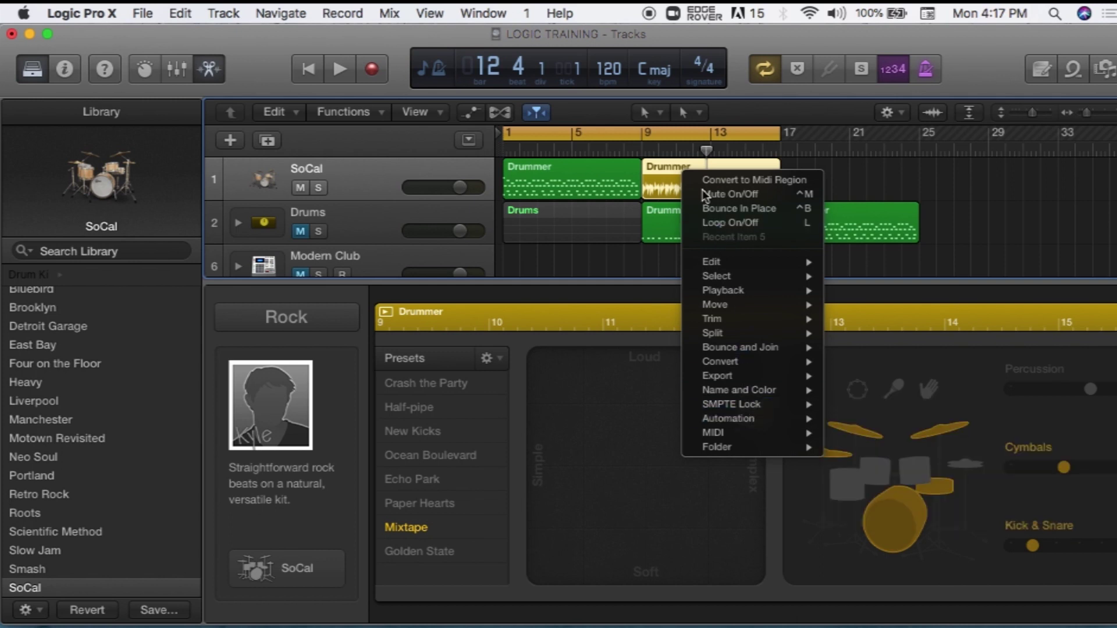
left_click(930, 172)
right_click(759, 174)
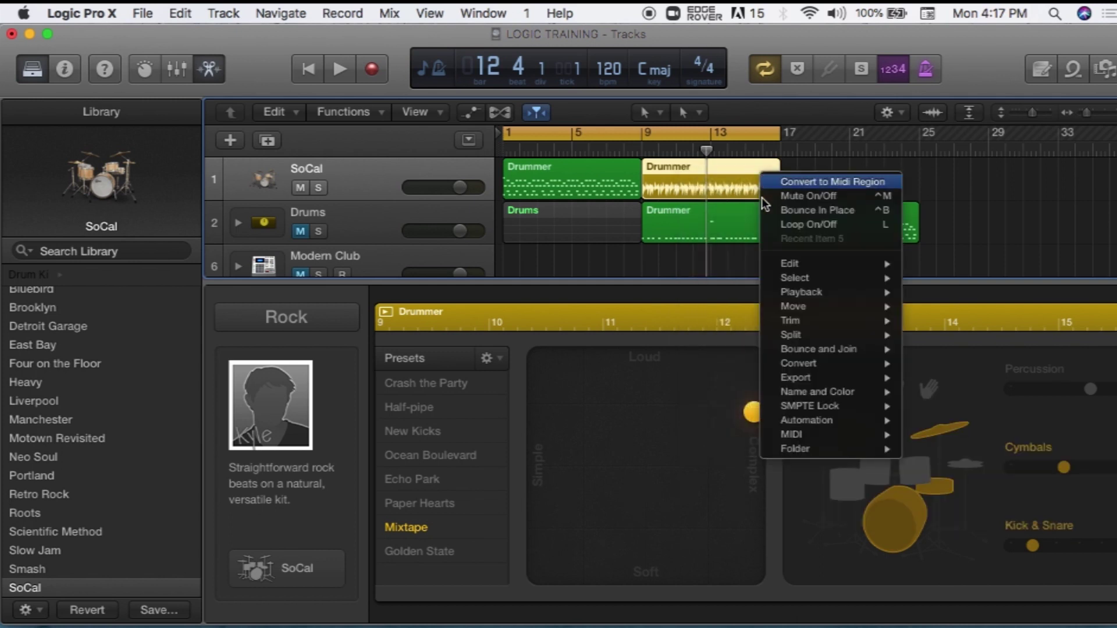
mouse_move(792, 351)
mouse_move(836, 378)
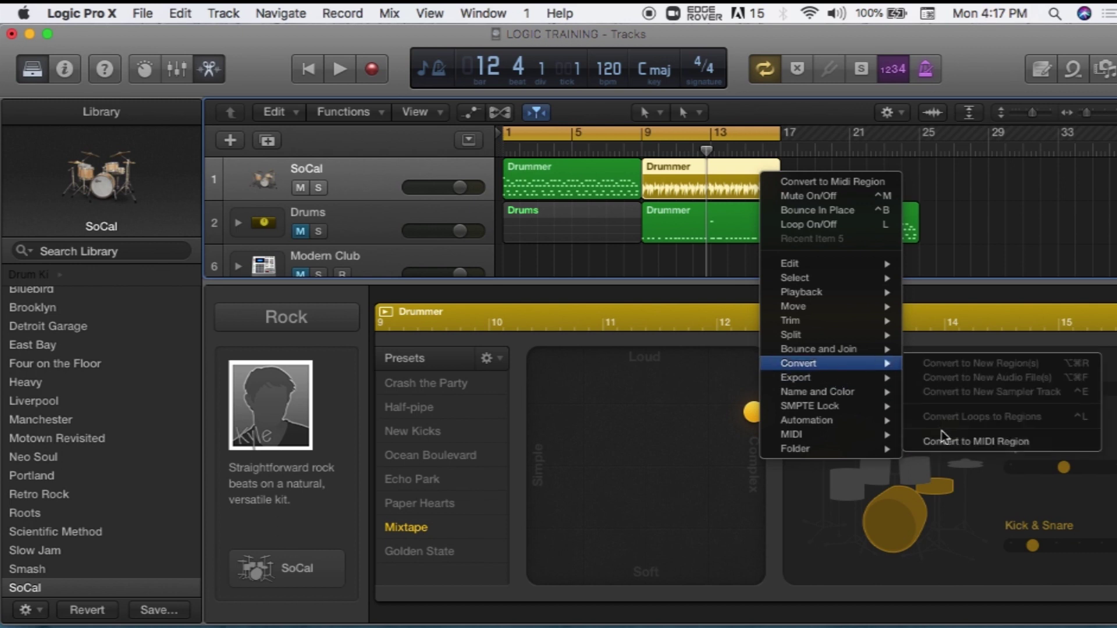
left_click(942, 441)
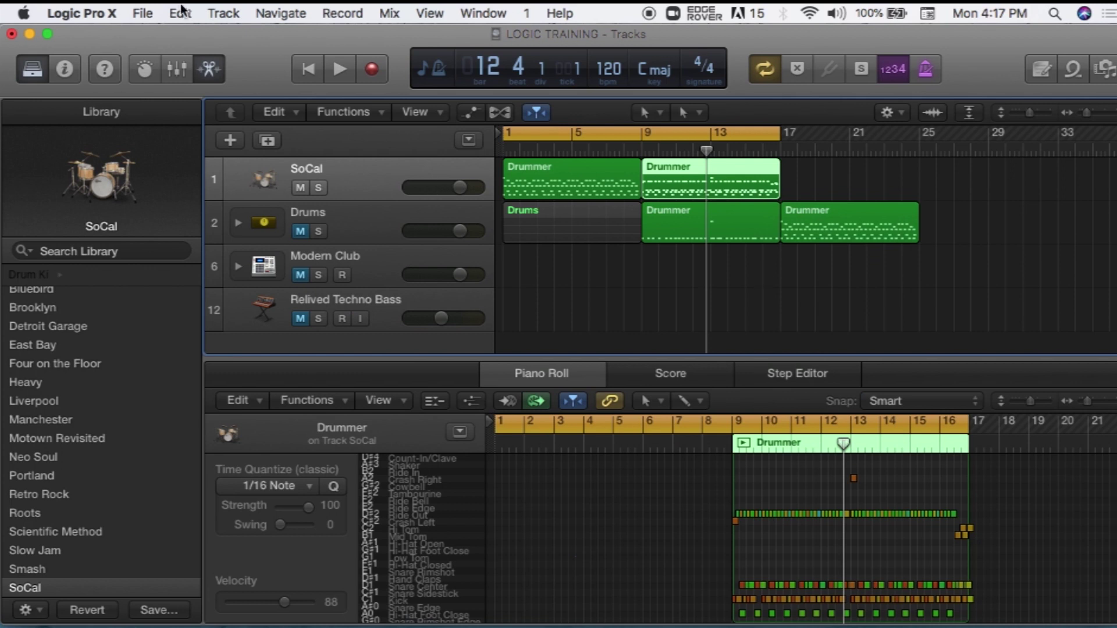
left_click(211, 70)
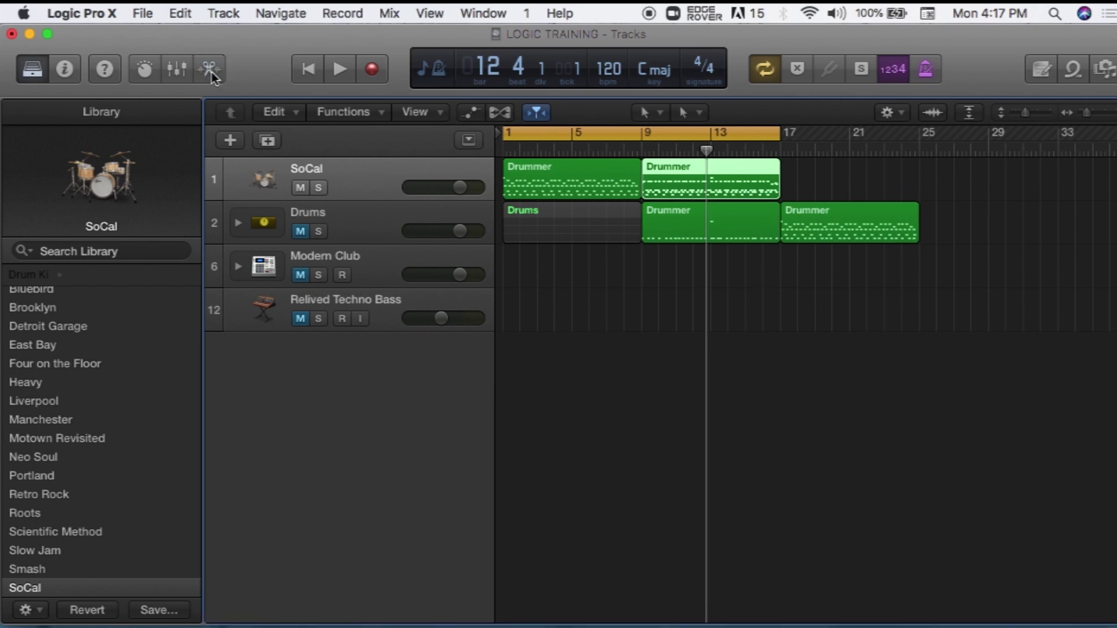
Step: Copy the first MIDI region on the SoCal track to bar 17, directly after the second region
left_click(553, 184)
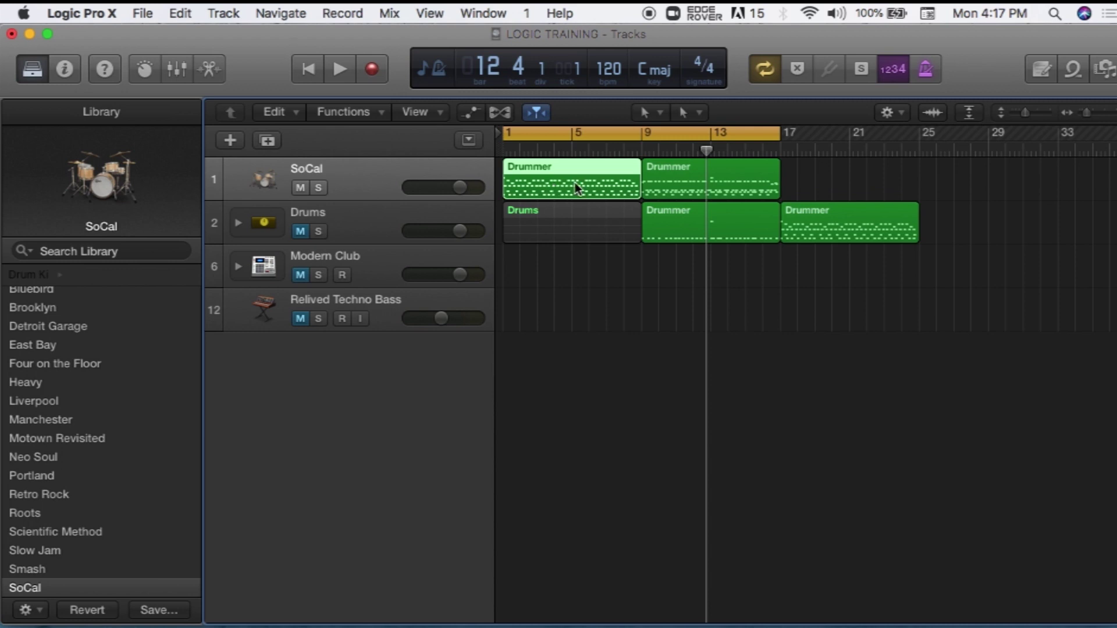
left_click(703, 177)
left_click(565, 179)
left_click_drag(707, 145, 545, 137)
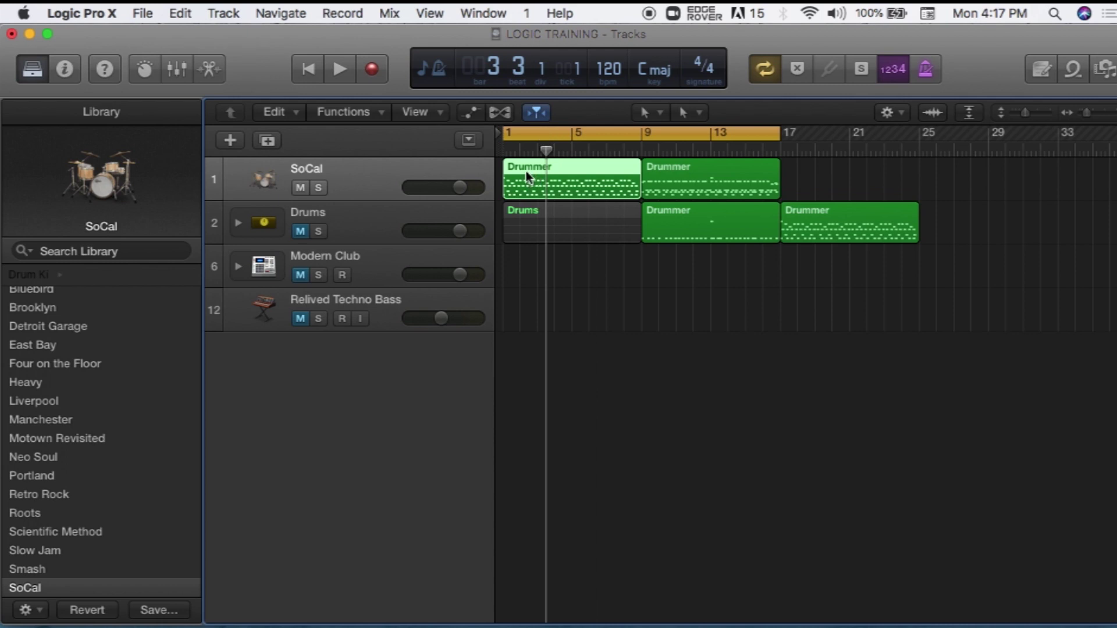
left_click_drag(522, 166, 802, 174, "alt")
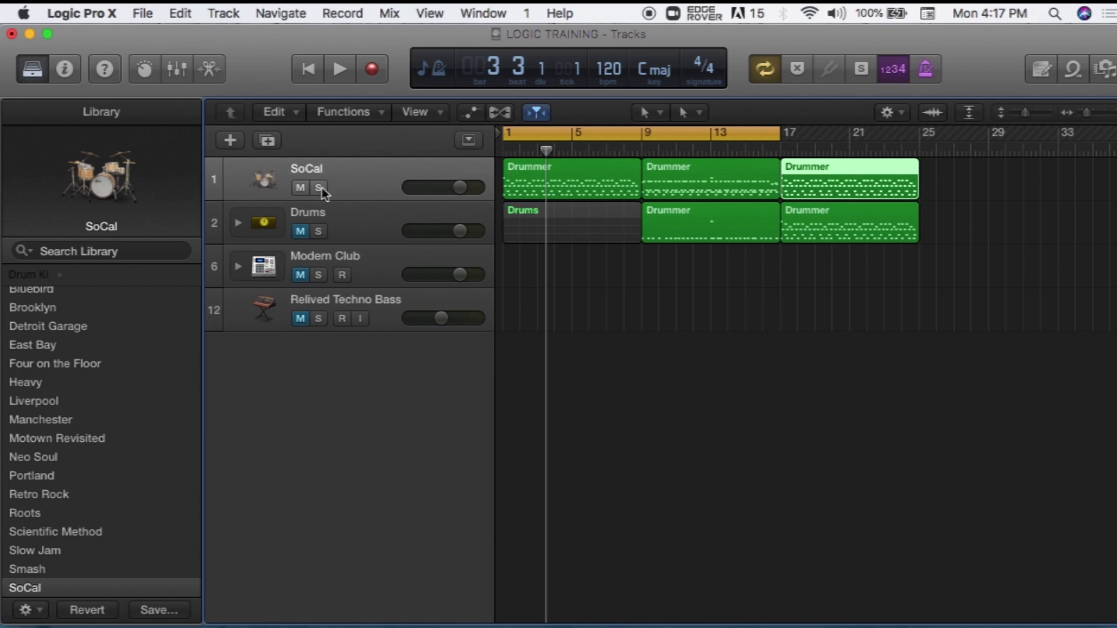
Step: Open the first MIDI region on the SoCal track in the Piano Roll and delete its Crash Left note
left_click(534, 179)
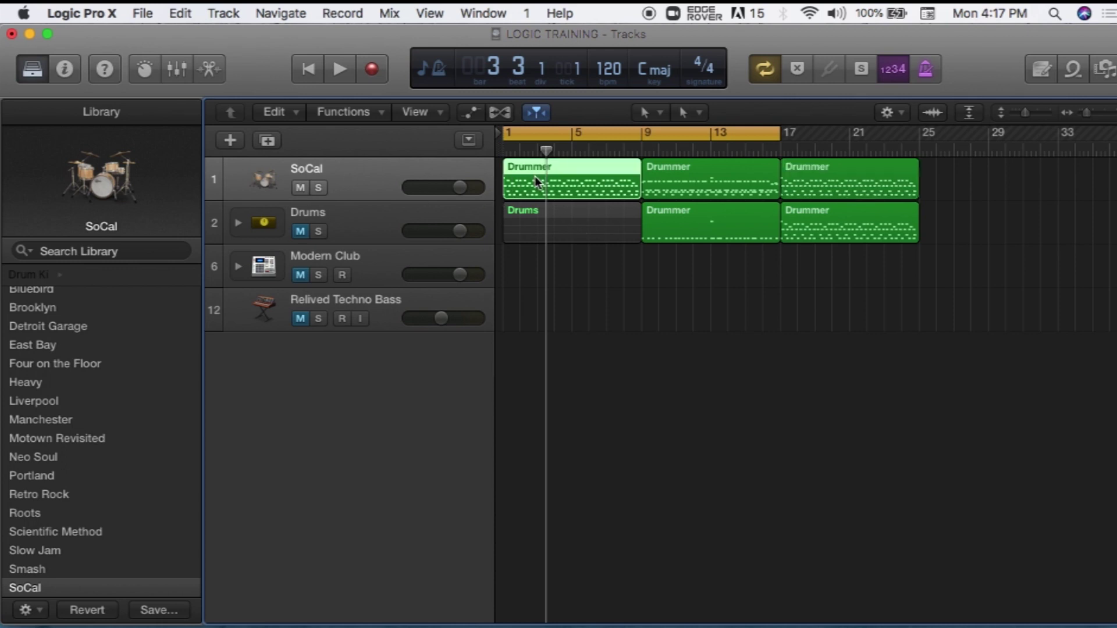
left_click(212, 70)
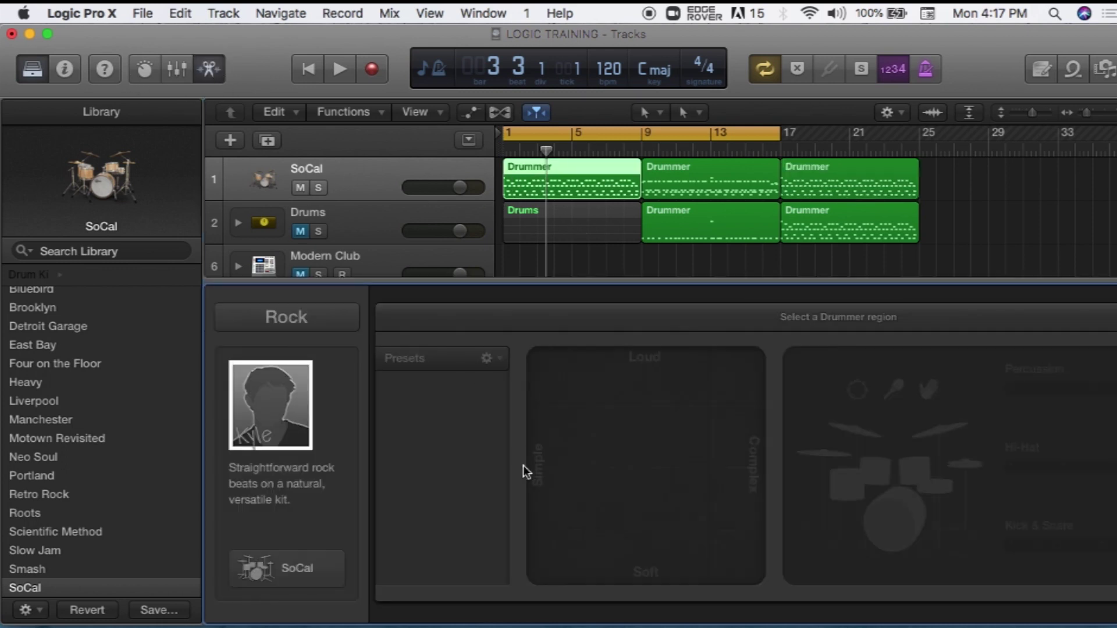
key("p")
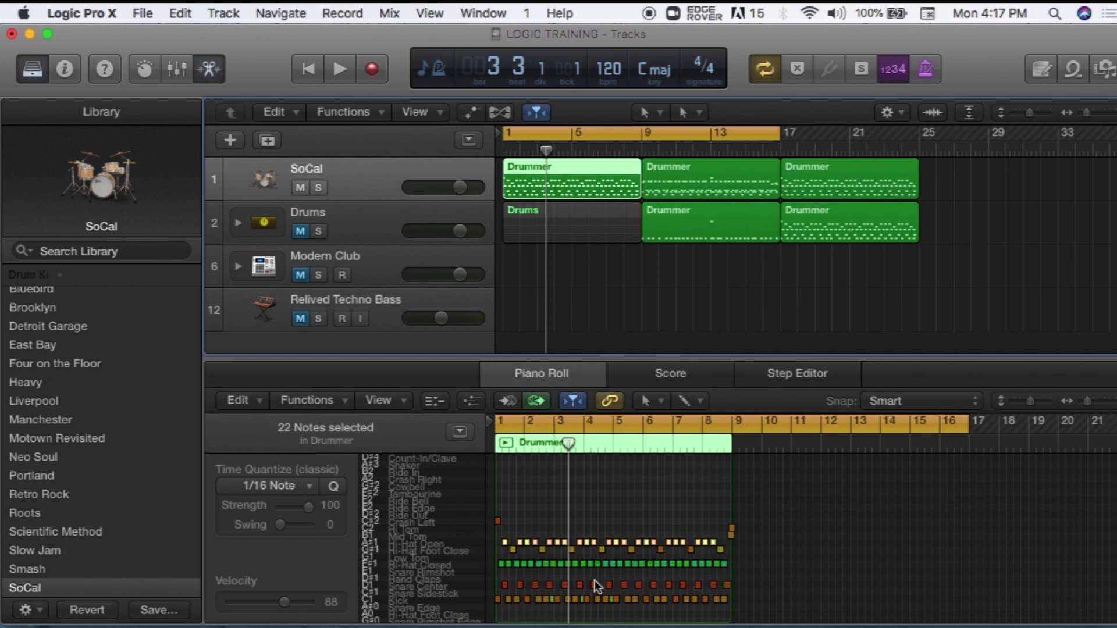
left_click(442, 522)
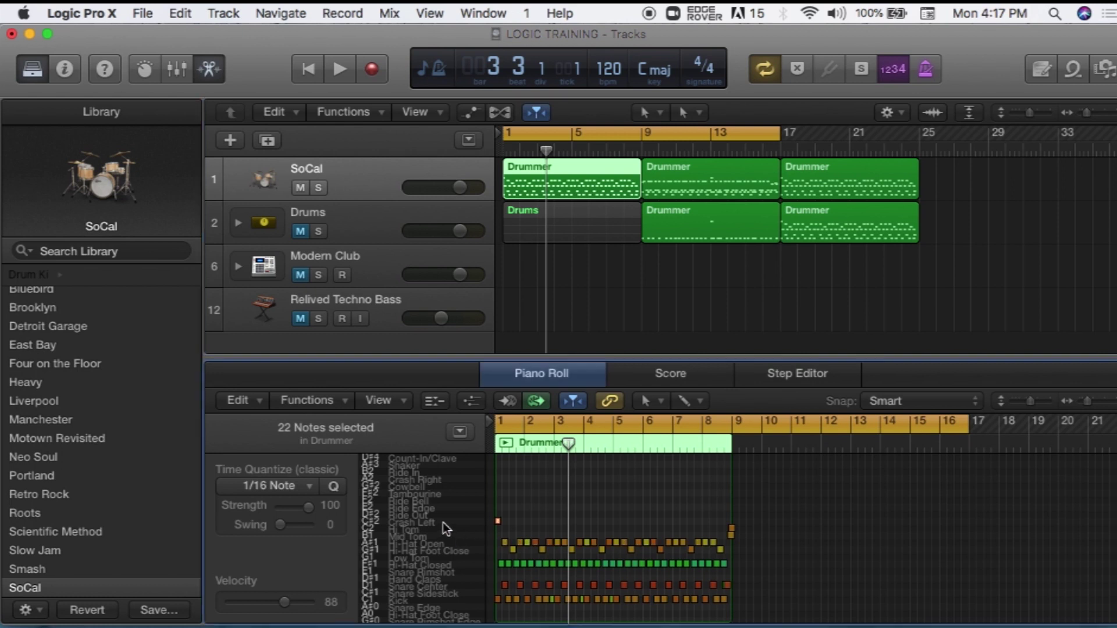
key("Delete")
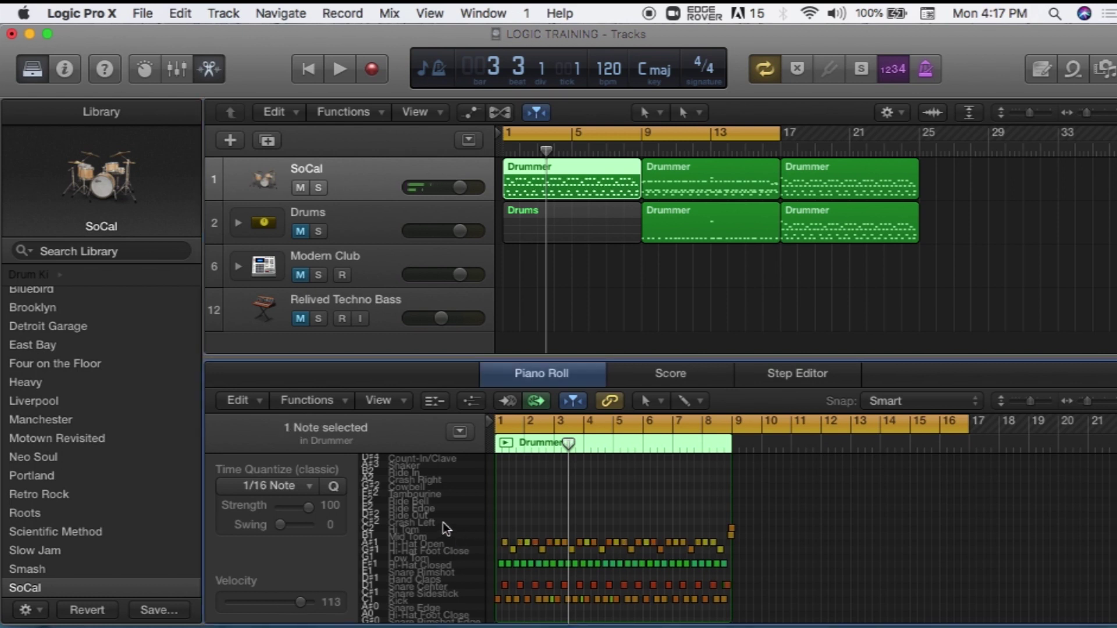
Step: Delete the Hi-Hat Foot Close, Hi Tom, Mid Tom and Hi-Hat Closed notes from the first SoCal region
left_click(455, 545)
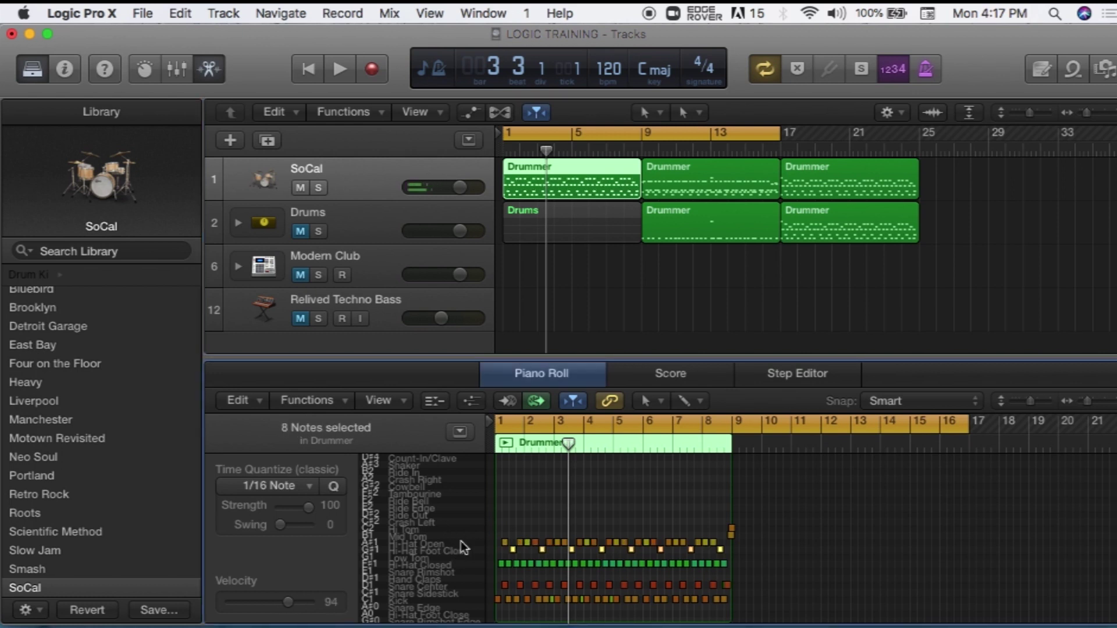
left_click(460, 543)
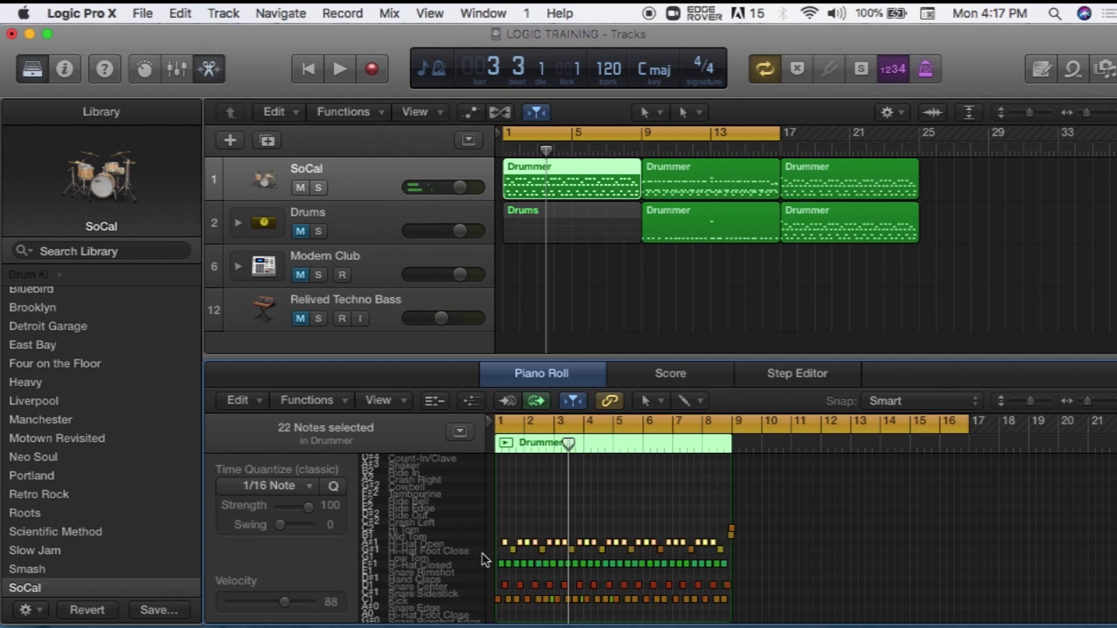
left_click(478, 549)
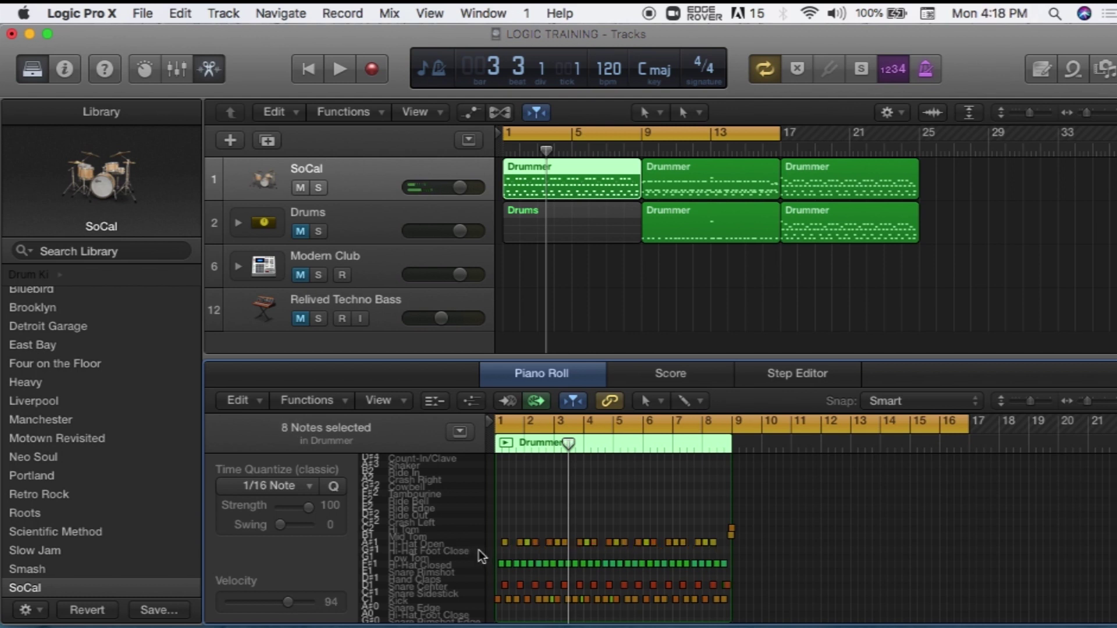
left_click(442, 536)
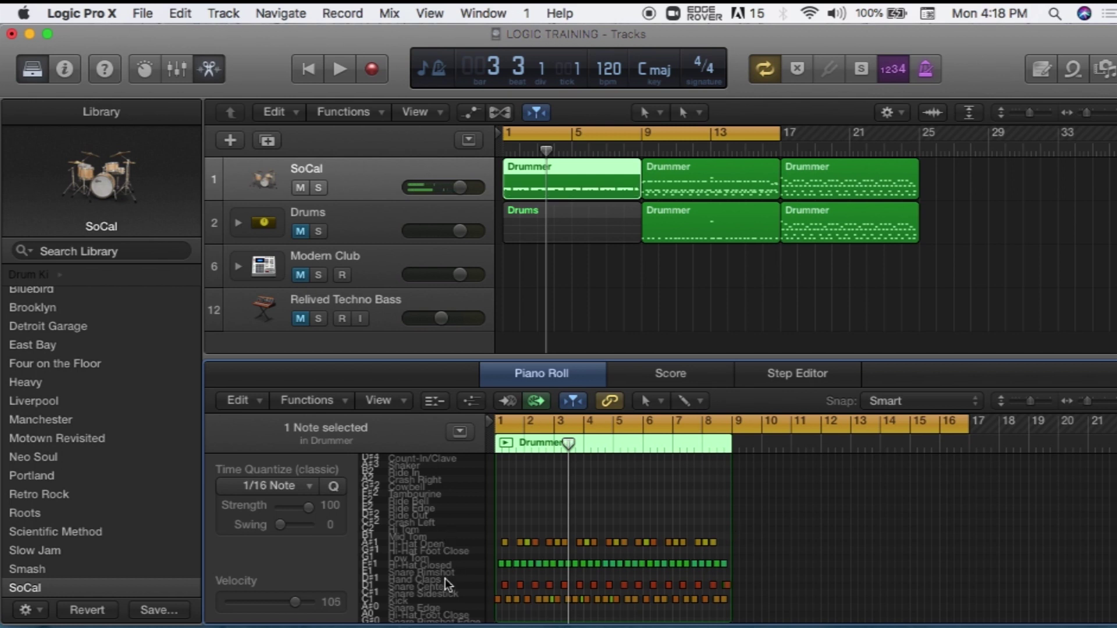
left_click(460, 566)
key("ctrl+m")
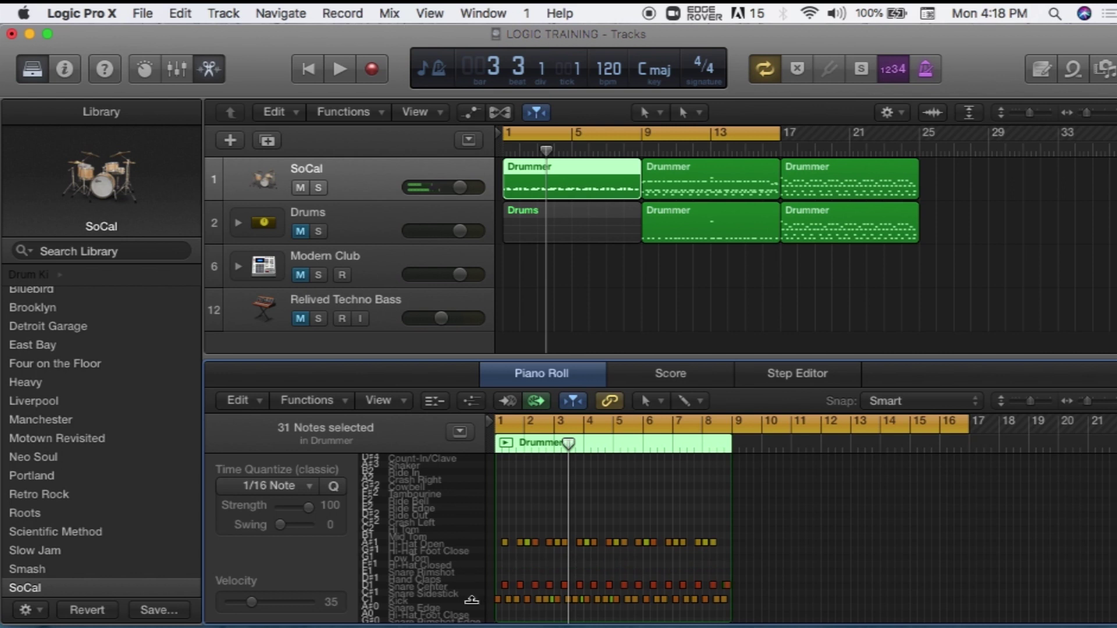
Step: Audition the remaining Snare Center, Hi-Hat Open and Kick notes in the Piano Roll, and close the editor
left_click(466, 592)
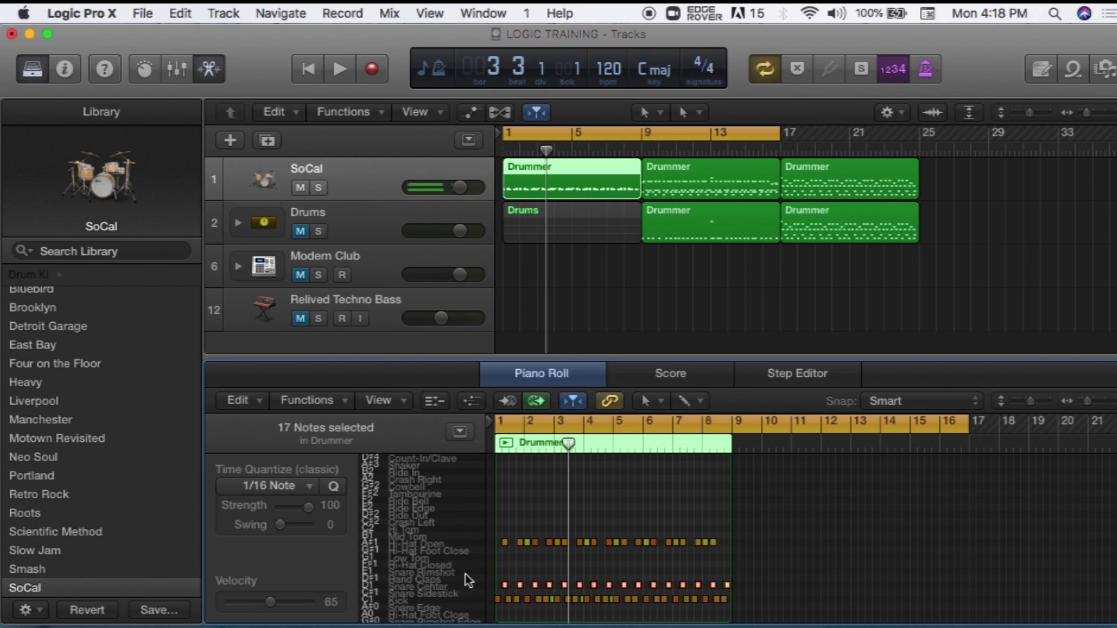
left_click(474, 552)
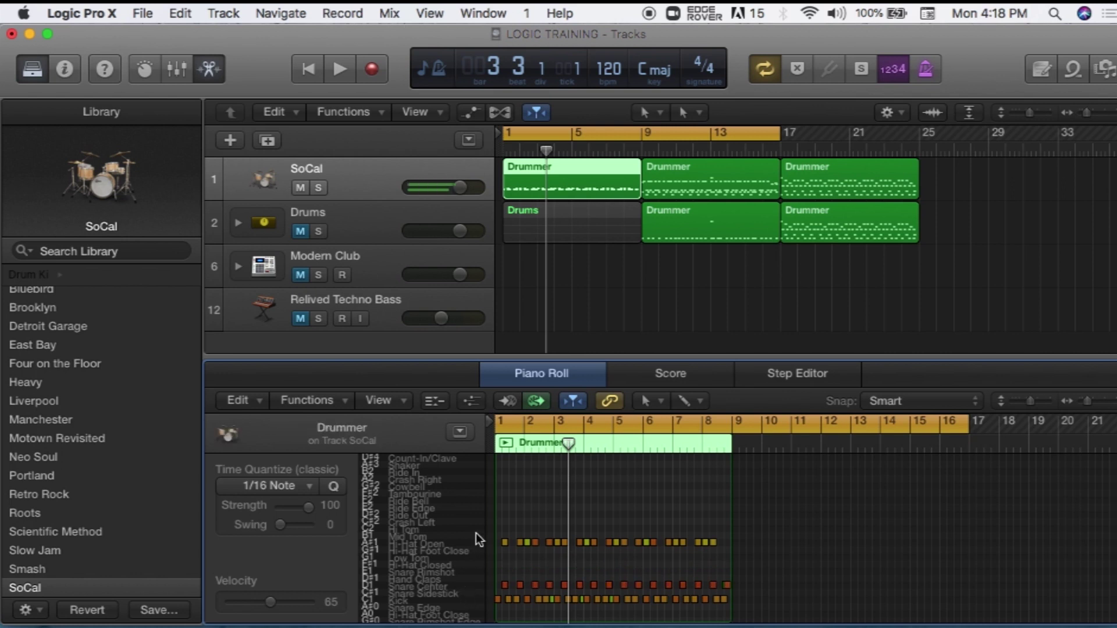
left_click(469, 601)
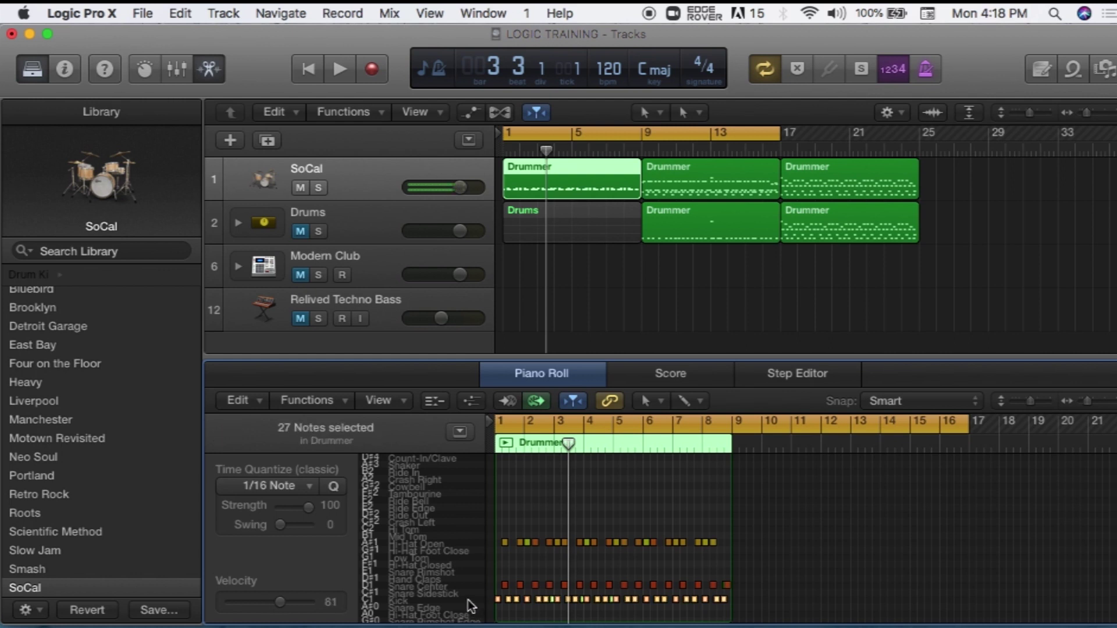
left_click(473, 582)
left_click(475, 545)
left_click(476, 586)
left_click(477, 610)
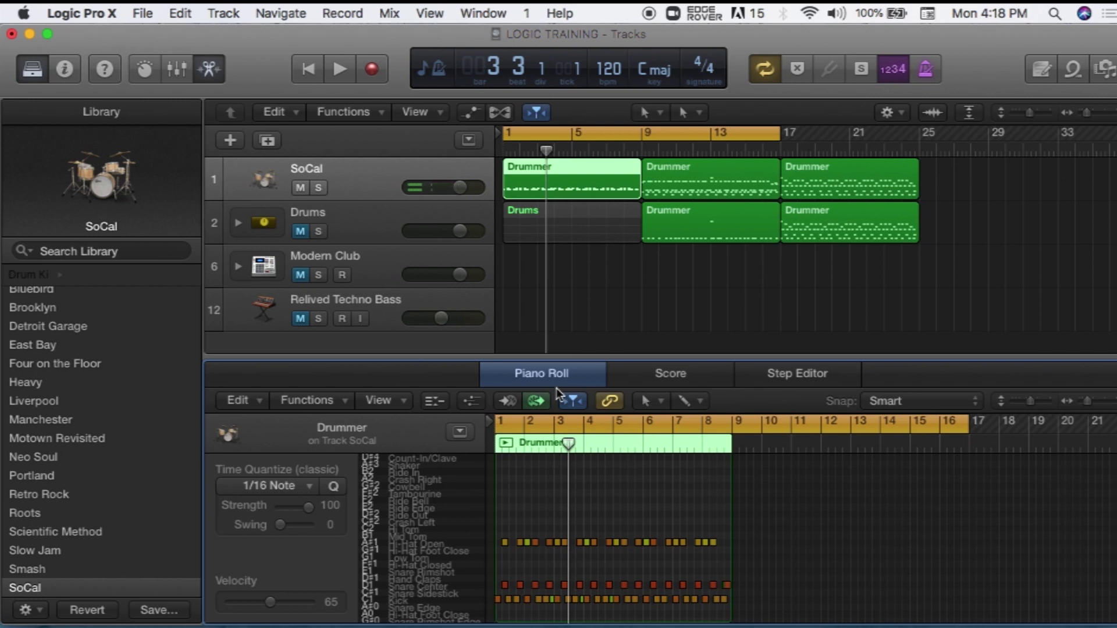
left_click(208, 69)
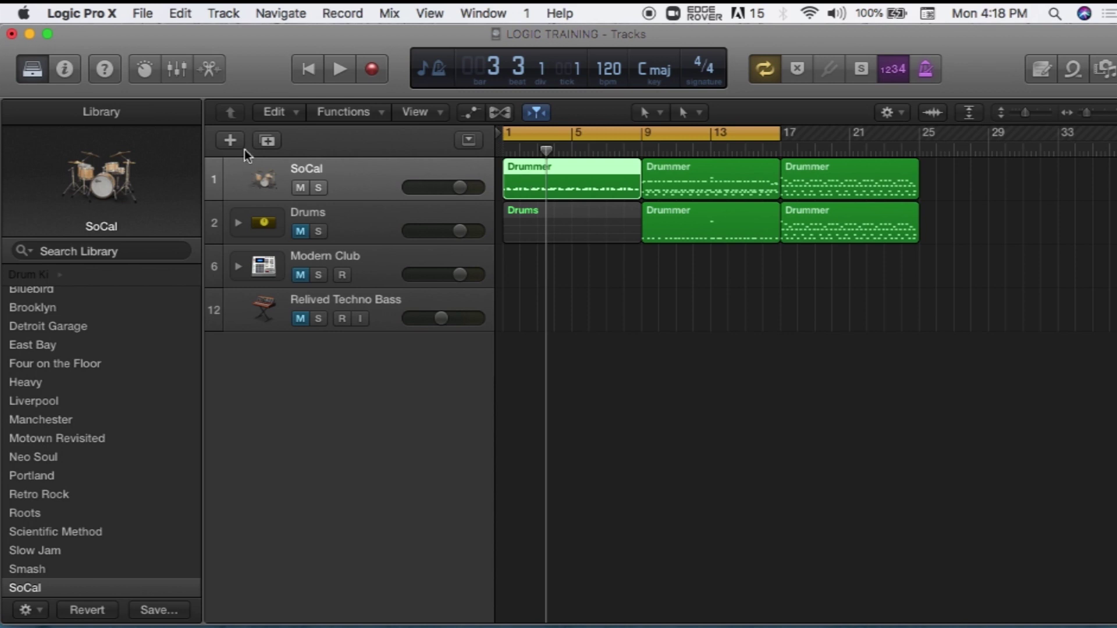
Step: Add two duplicates of the SoCal track directly below it, with the same kit settings
left_click(268, 141)
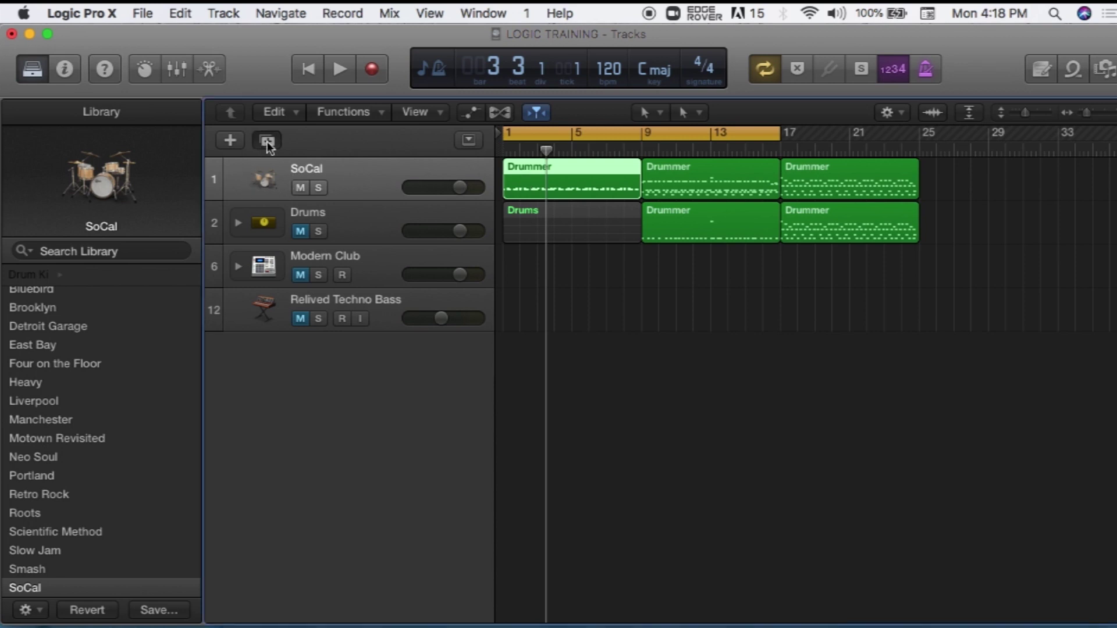
left_click(268, 142)
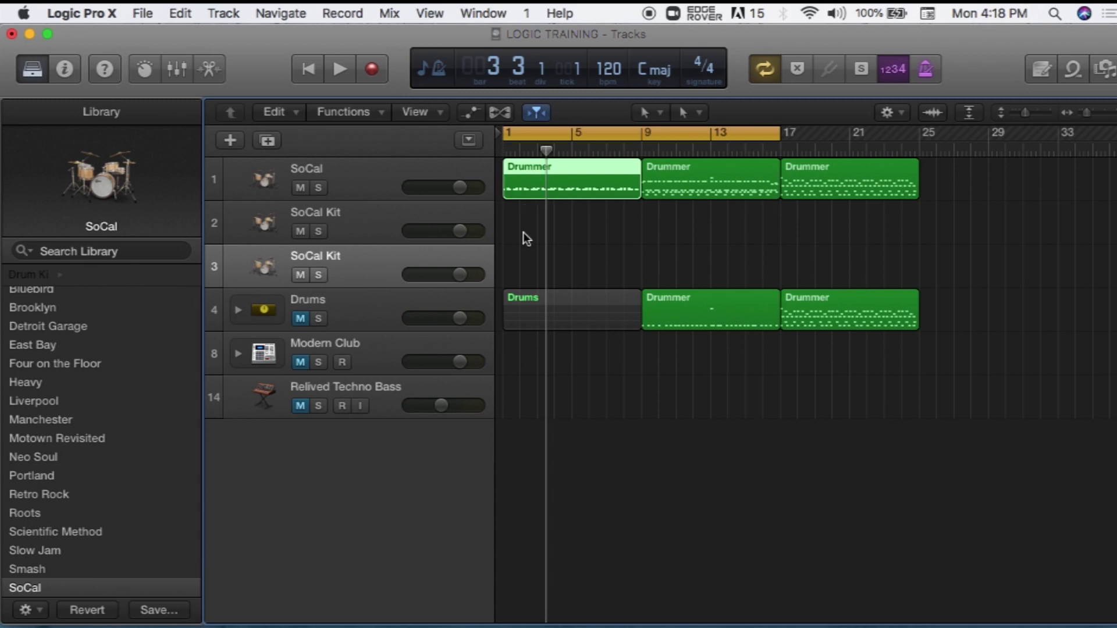
left_click(212, 68)
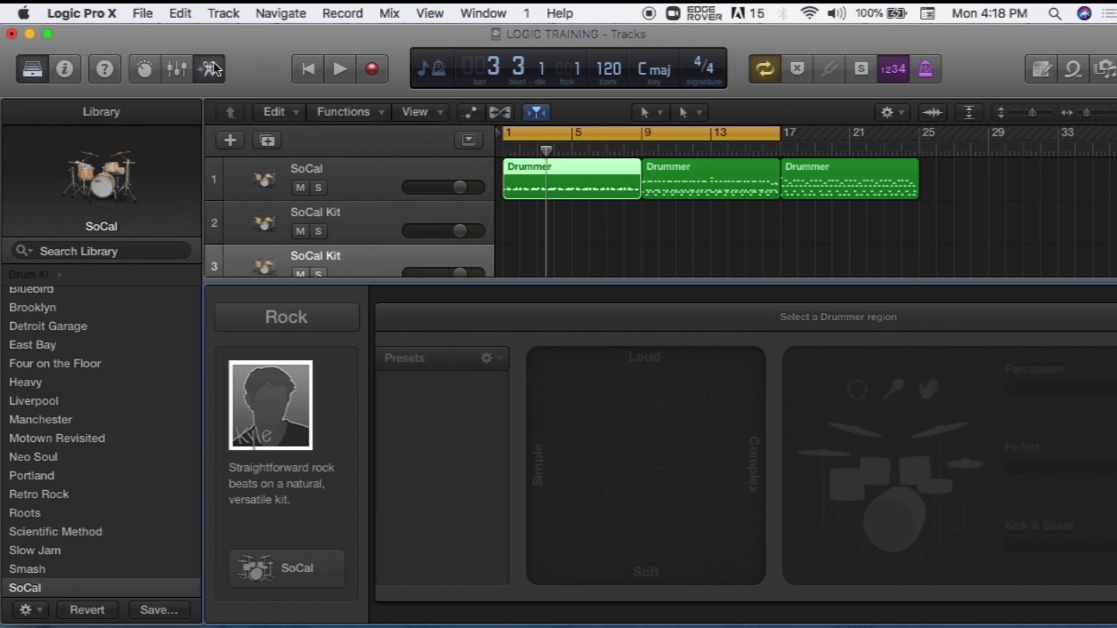
double_click(558, 193)
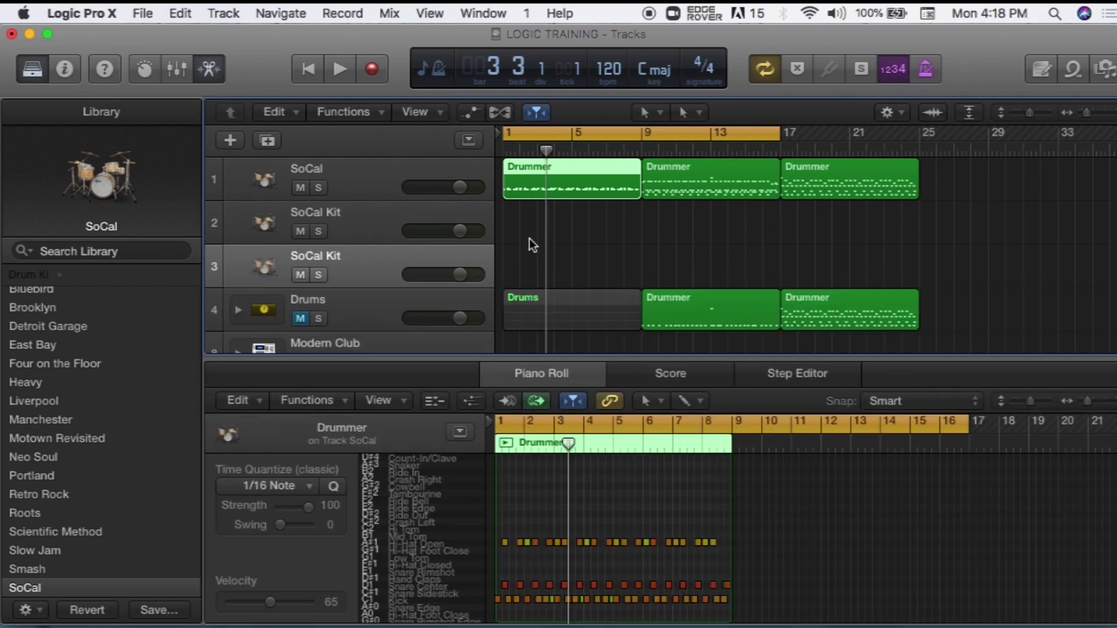
left_click(205, 75)
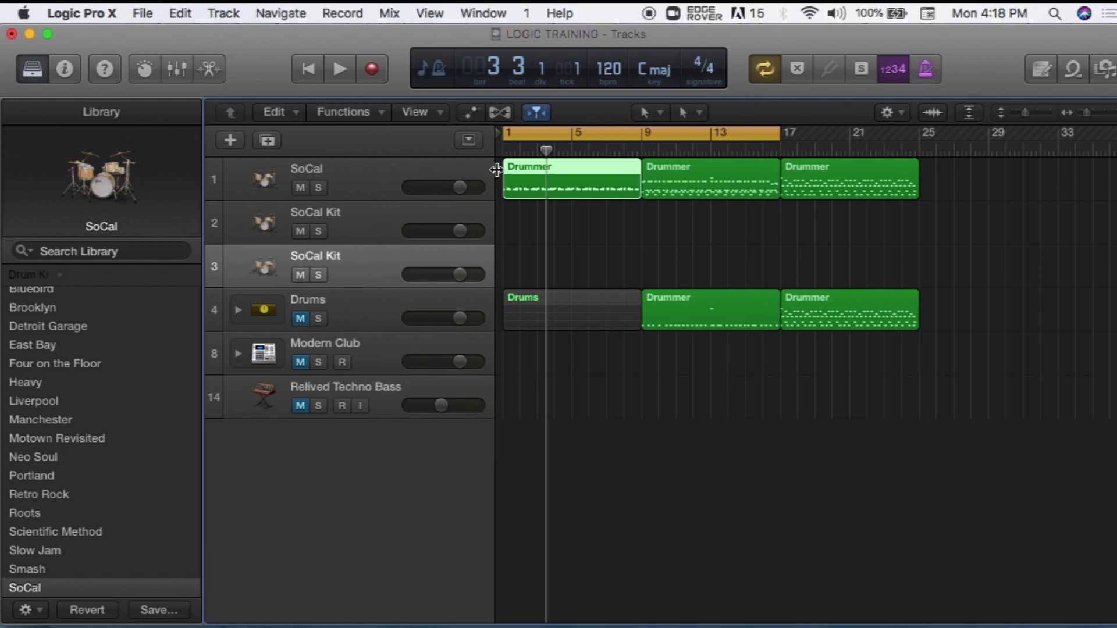
Step: Copy the first SoCal MIDI region onto both SoCal Kit tracks at bar 1
left_click_drag(526, 173, 529, 264)
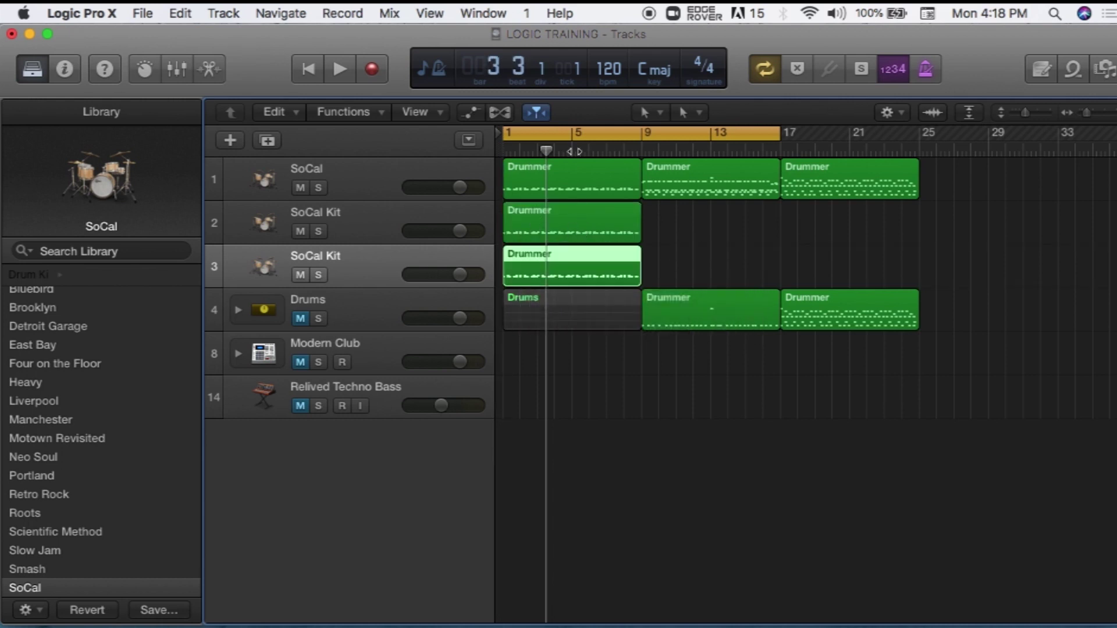
left_click(570, 178)
Step: Rename the SoCal track and its two duplicates, in order, as Kick, Snare and Hi Hat
double_click(307, 167)
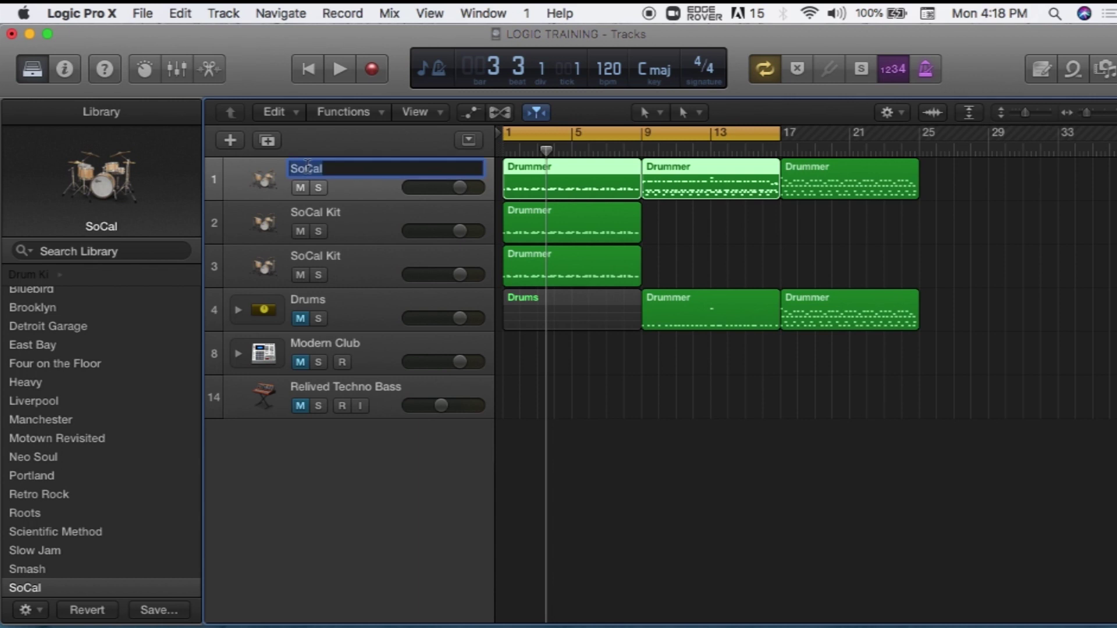
type("Kick")
left_click(314, 215)
double_click(314, 215)
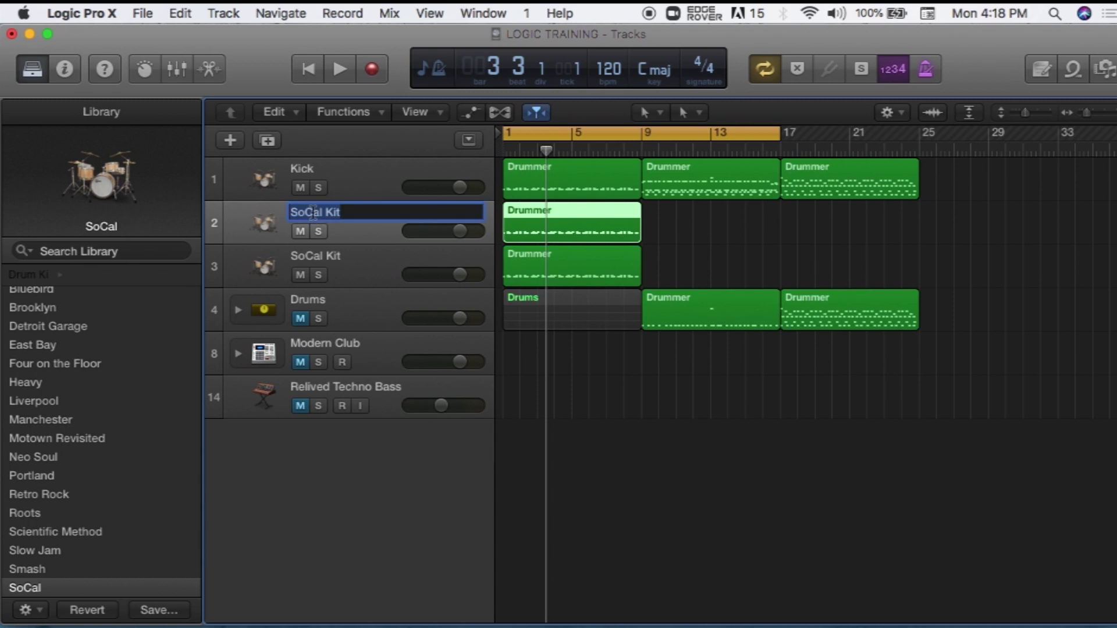
type("Snare")
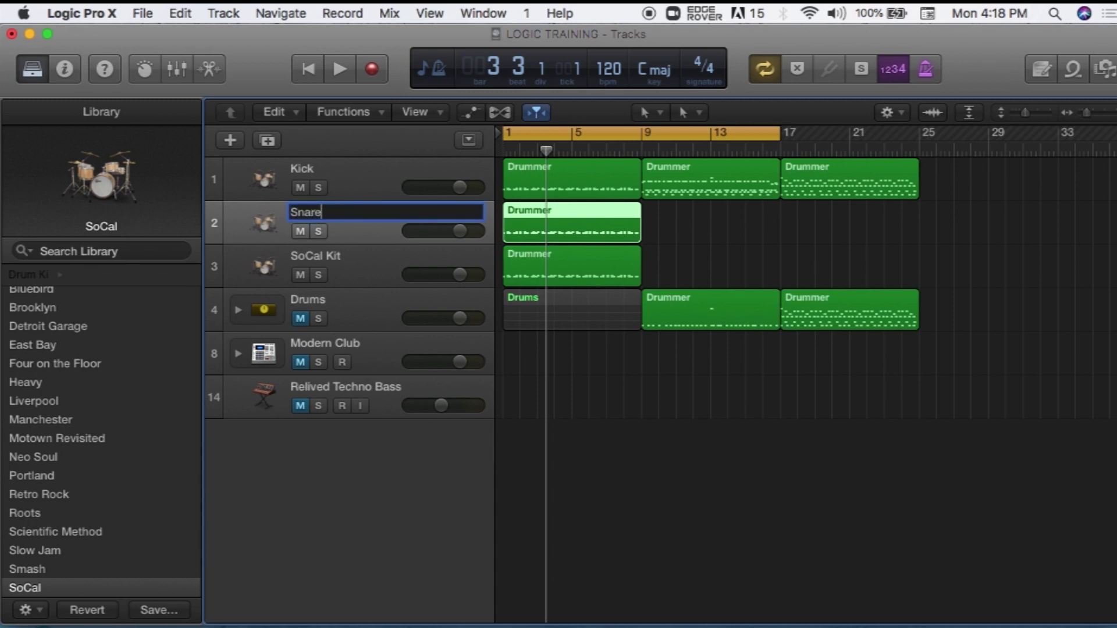
left_click(312, 257)
double_click(312, 256)
type("H")
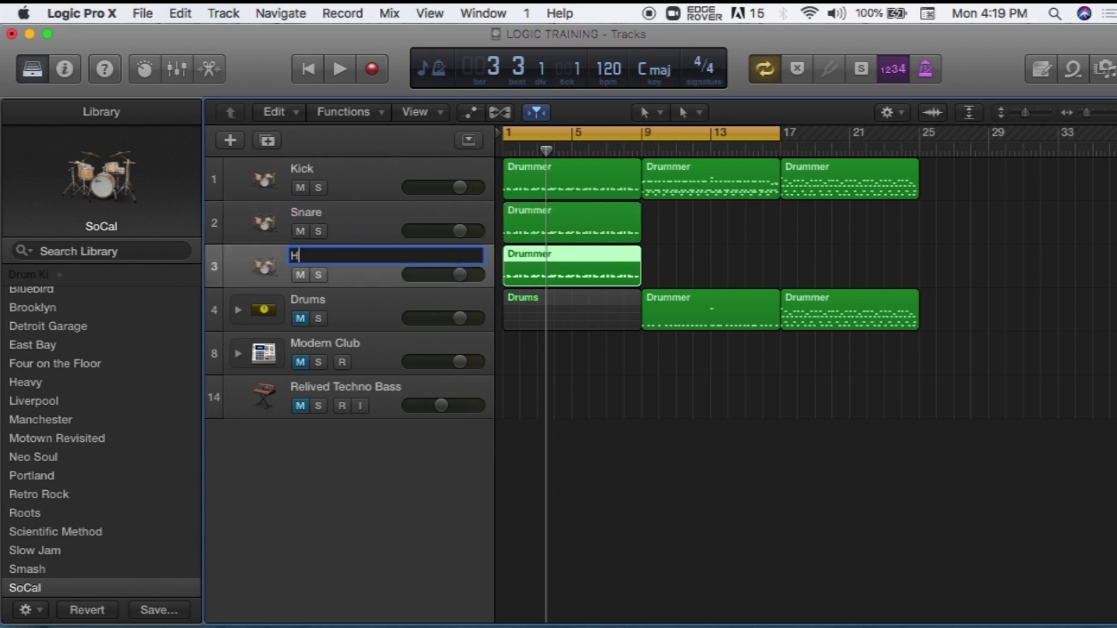
type("i Hat")
Step: Delete the Hi-Hat Open and Snare Center notes from the first Kick region, and raise the Kick track's volume slightly
left_click(545, 184)
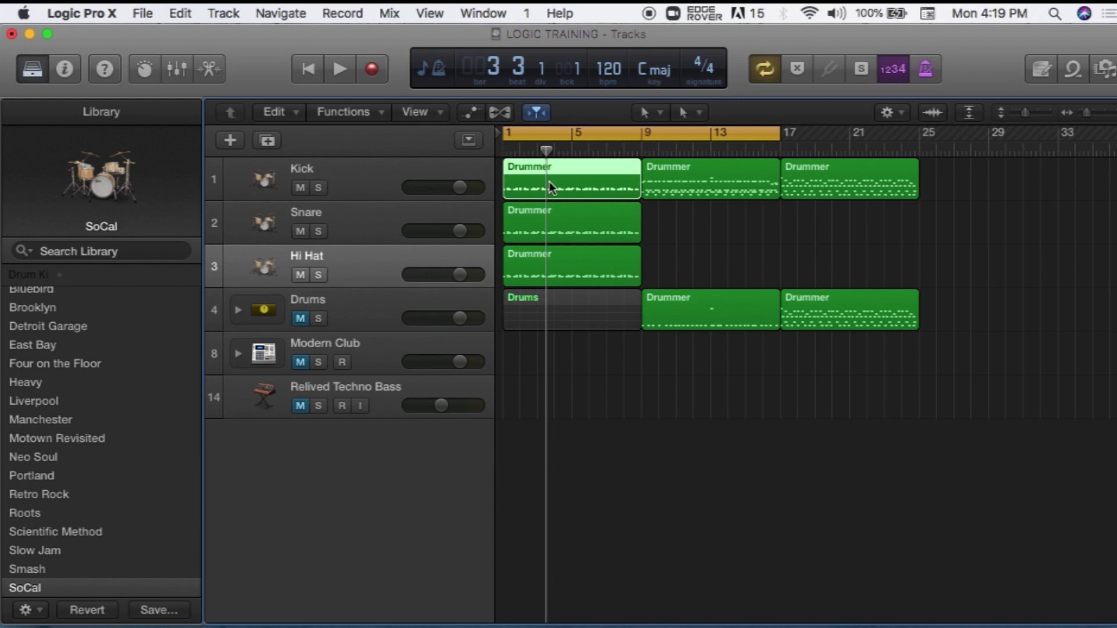
left_click(213, 68)
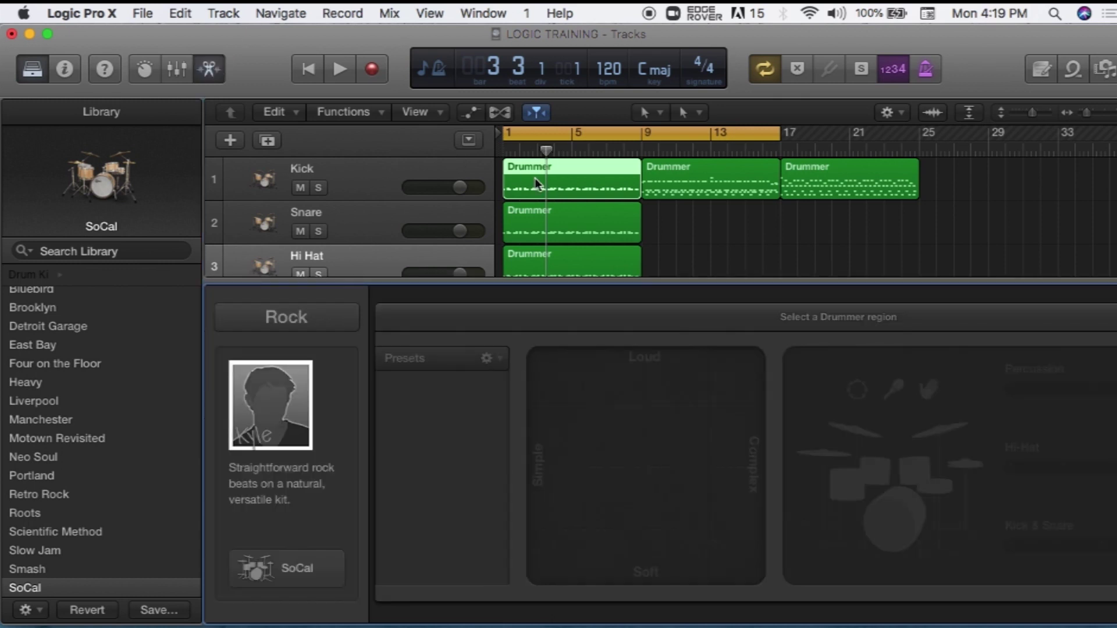
key("p")
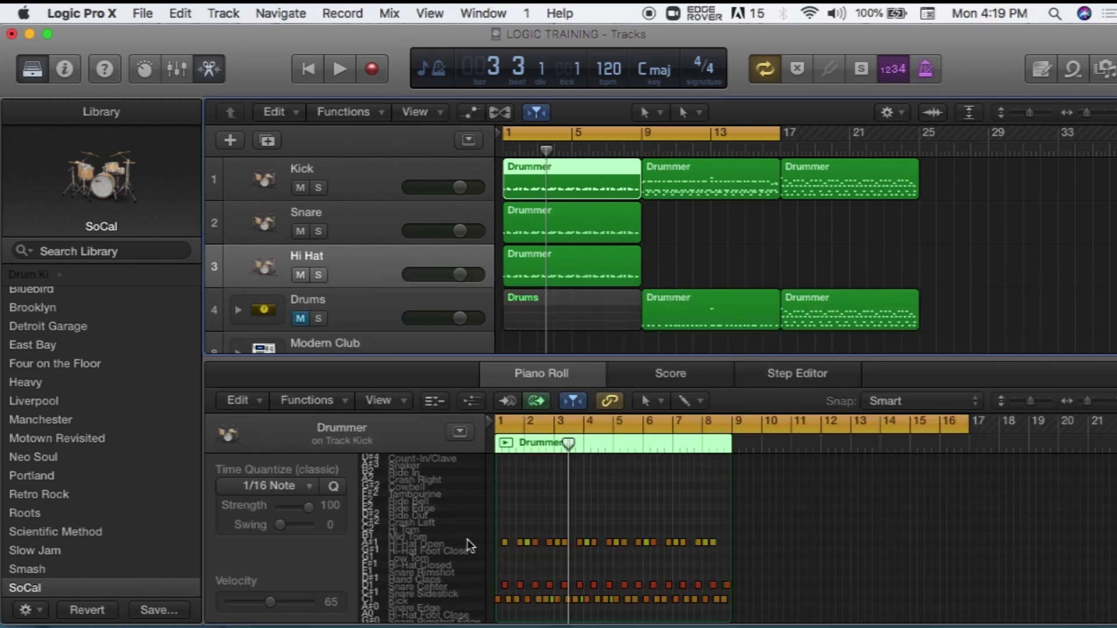
left_click(467, 546)
key("Delete")
left_click(471, 585)
key("Delete")
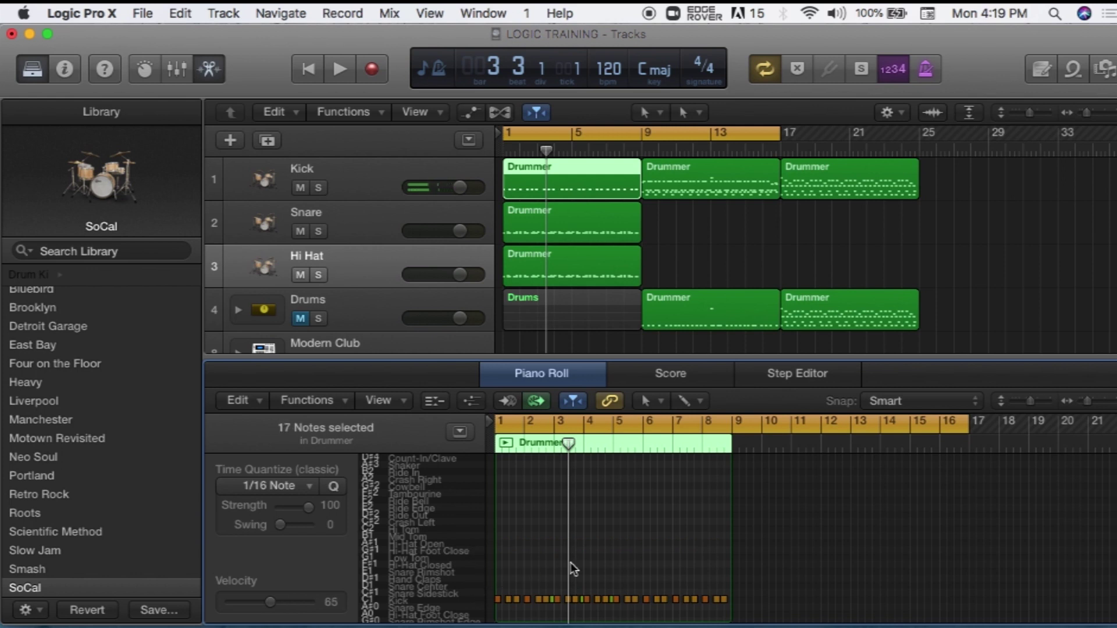
left_click(203, 70)
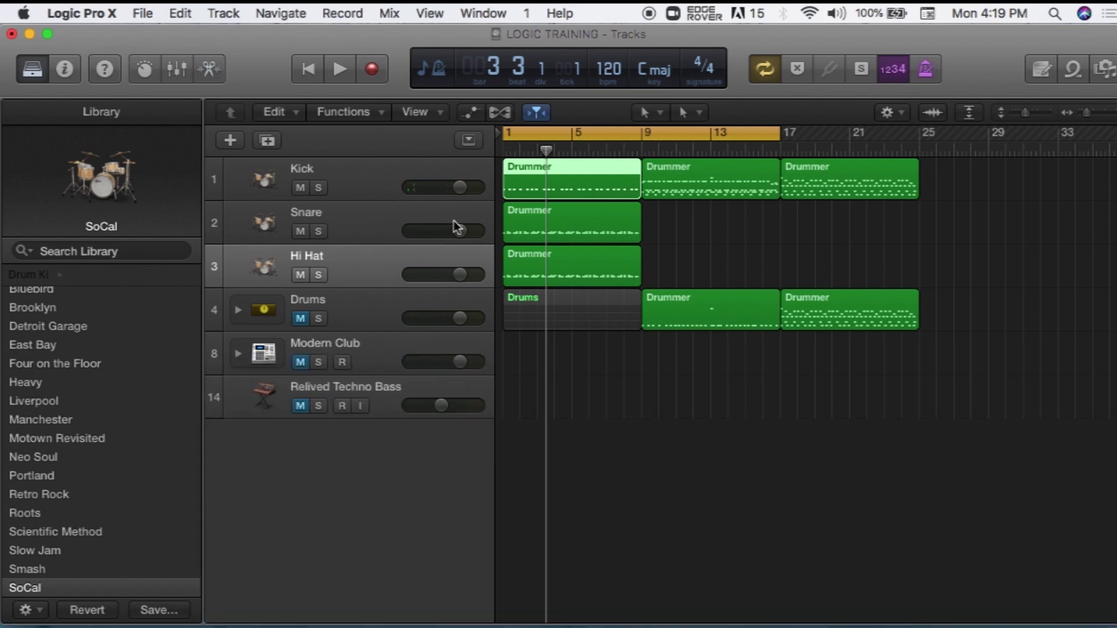
mouse_move(460, 186)
left_mouse_down()
mouse_move(414, 187)
mouse_move(480, 187)
mouse_move(463, 187)
left_mouse_up()
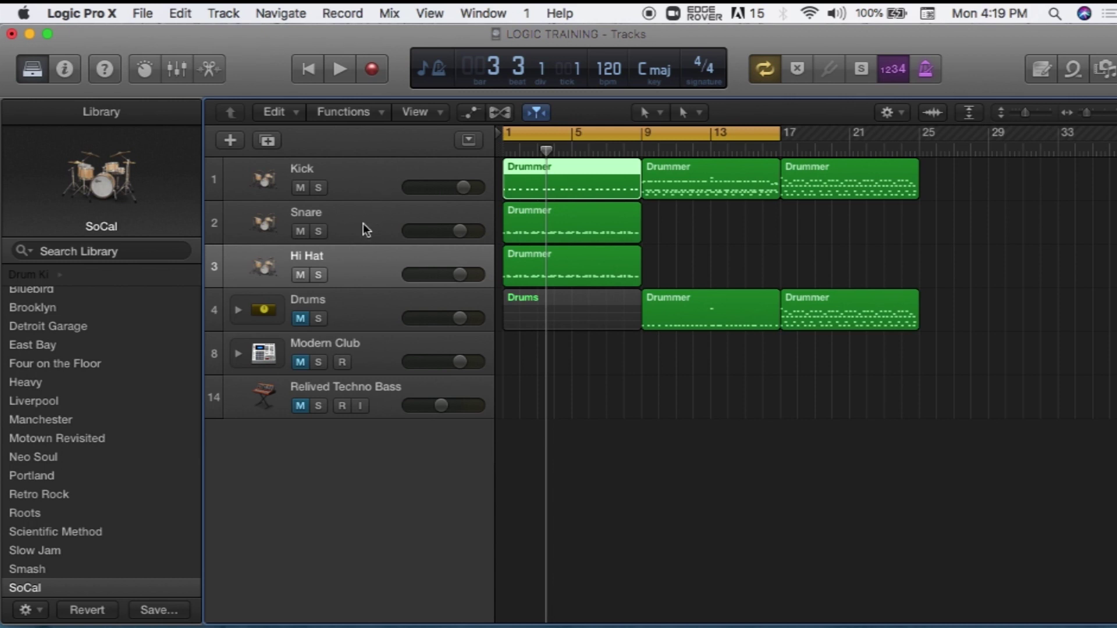
Step: Delete the Hi-Hat Open and Kick notes from the Snare track's region, leaving only the Snare Center notes
left_click(574, 224)
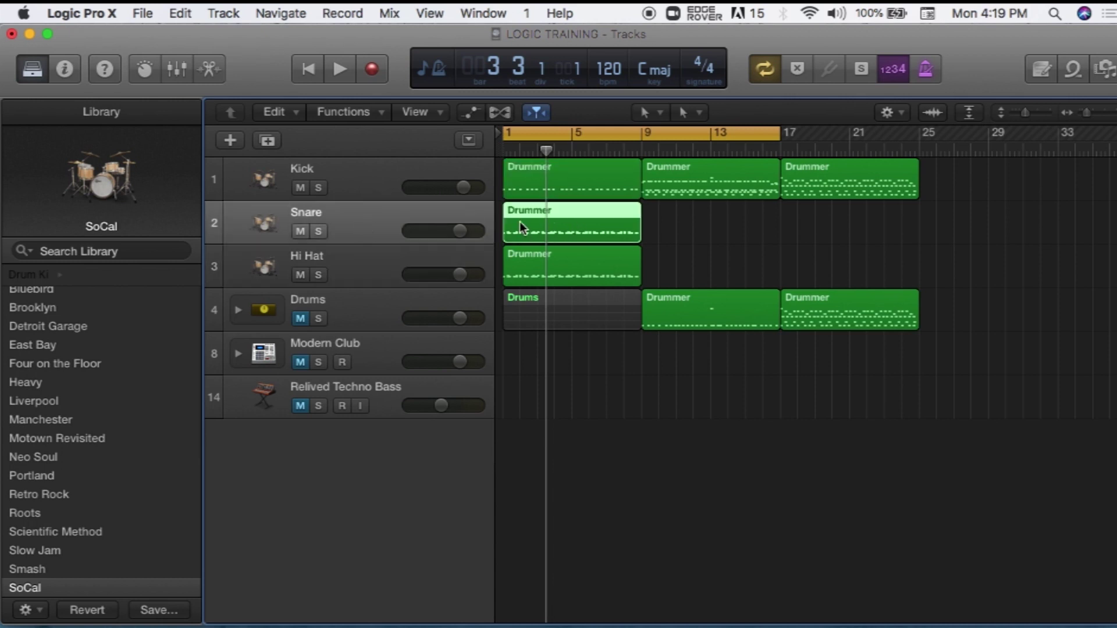
left_click(208, 69)
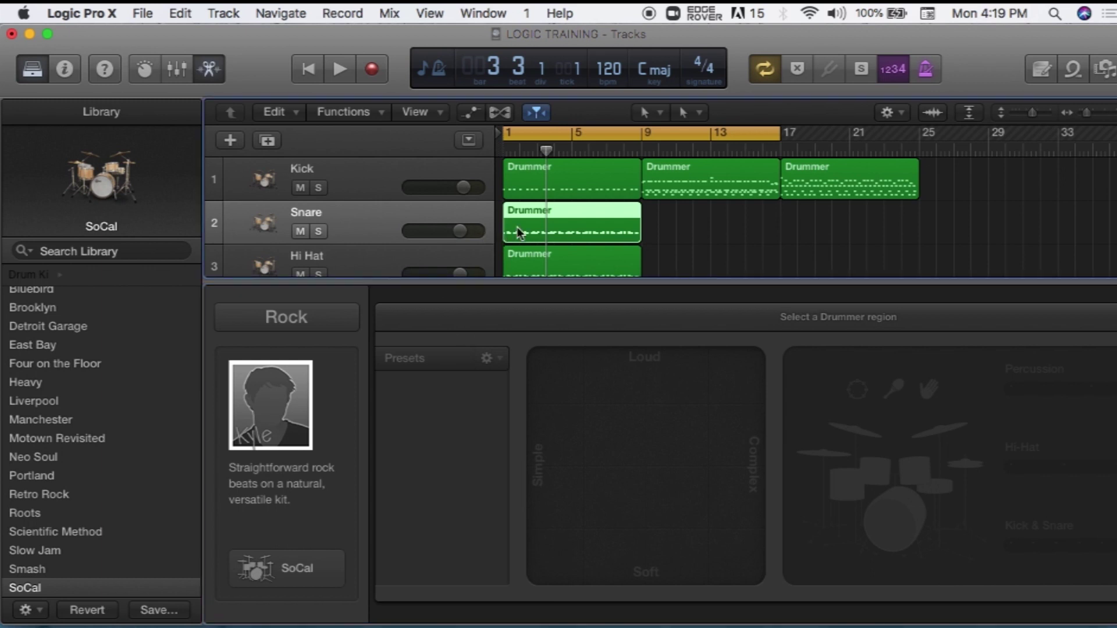
double_click(520, 233)
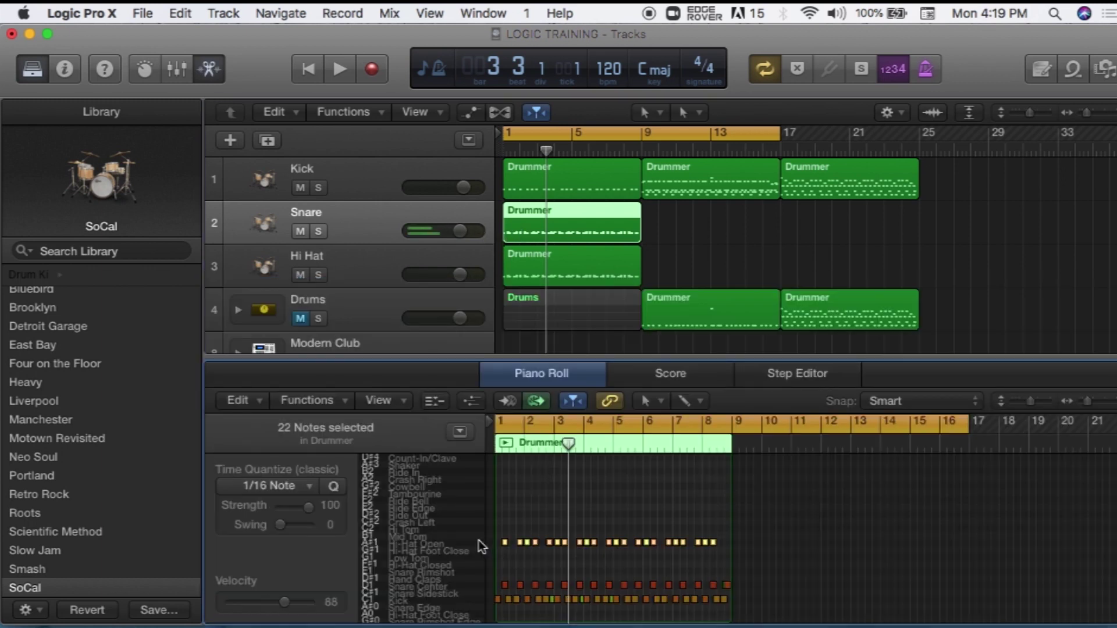
key("Delete")
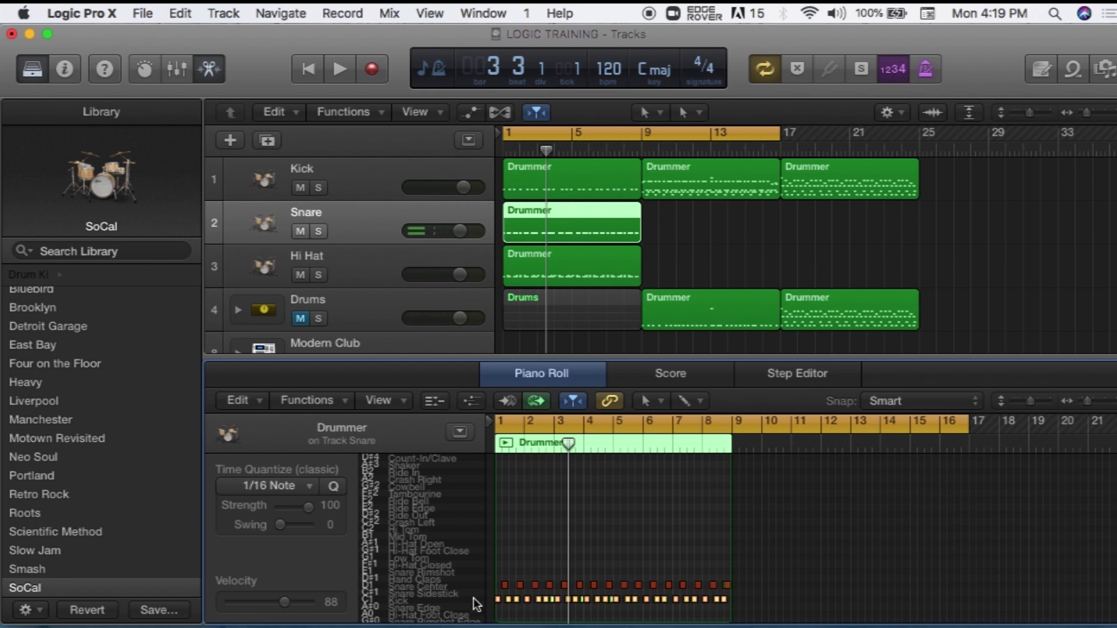
left_click(475, 602)
key("Delete")
left_click(475, 593)
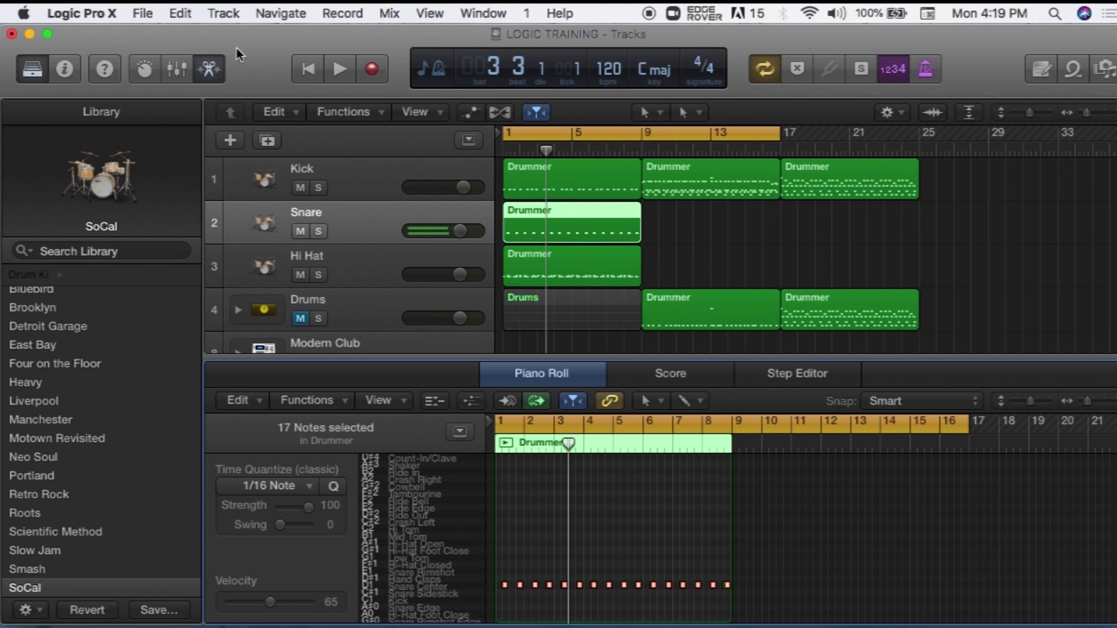
left_click(201, 71)
Step: Delete the Snare Center and Kick notes from the Hi Hat track's region, leaving only the Hi-Hat Open notes
left_click(426, 260)
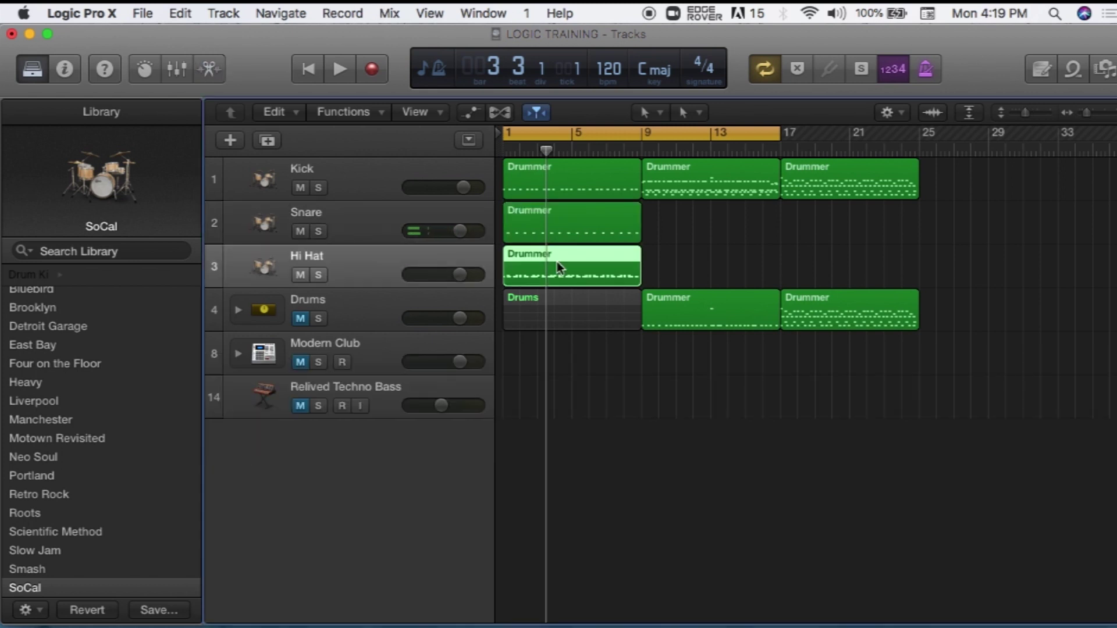
left_click(208, 69)
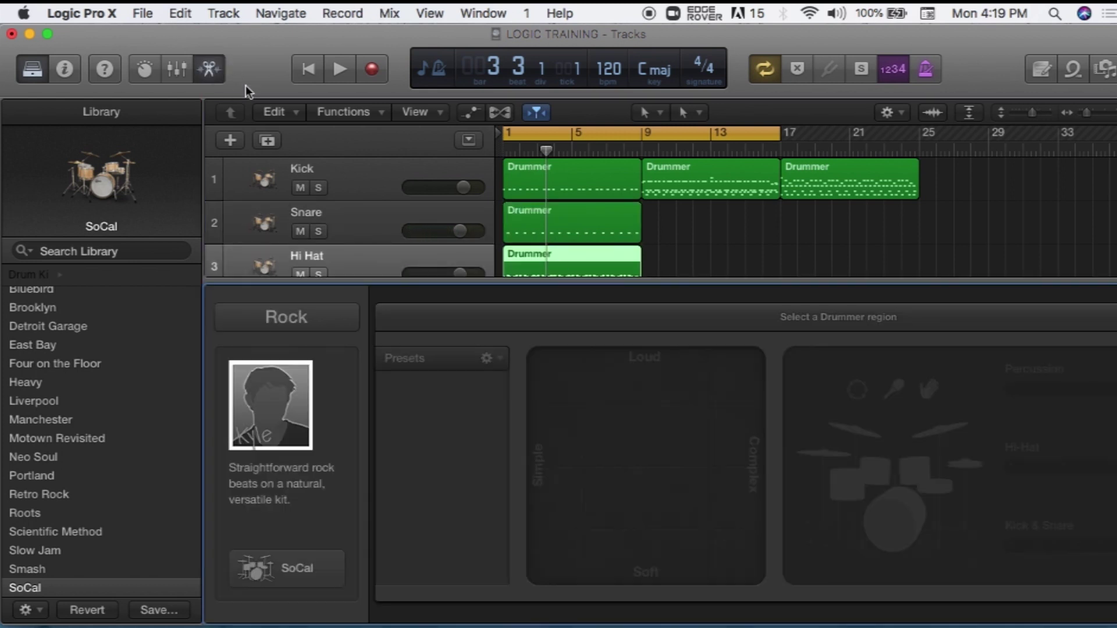
key("p")
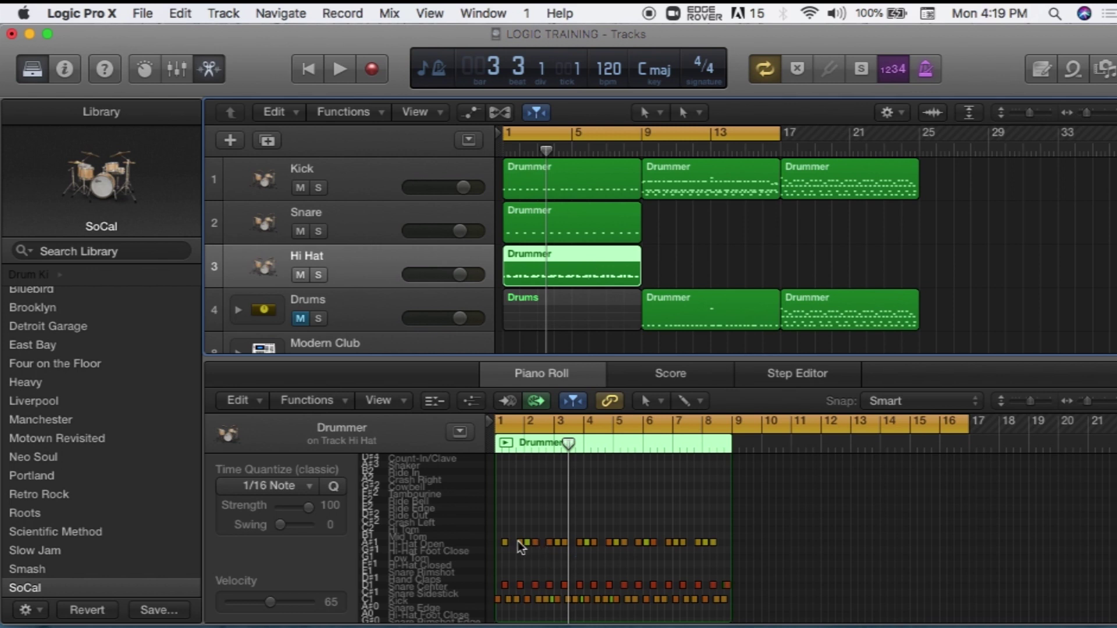
left_click(474, 586)
key("Delete")
left_click(469, 595)
key("Delete")
left_click(469, 550)
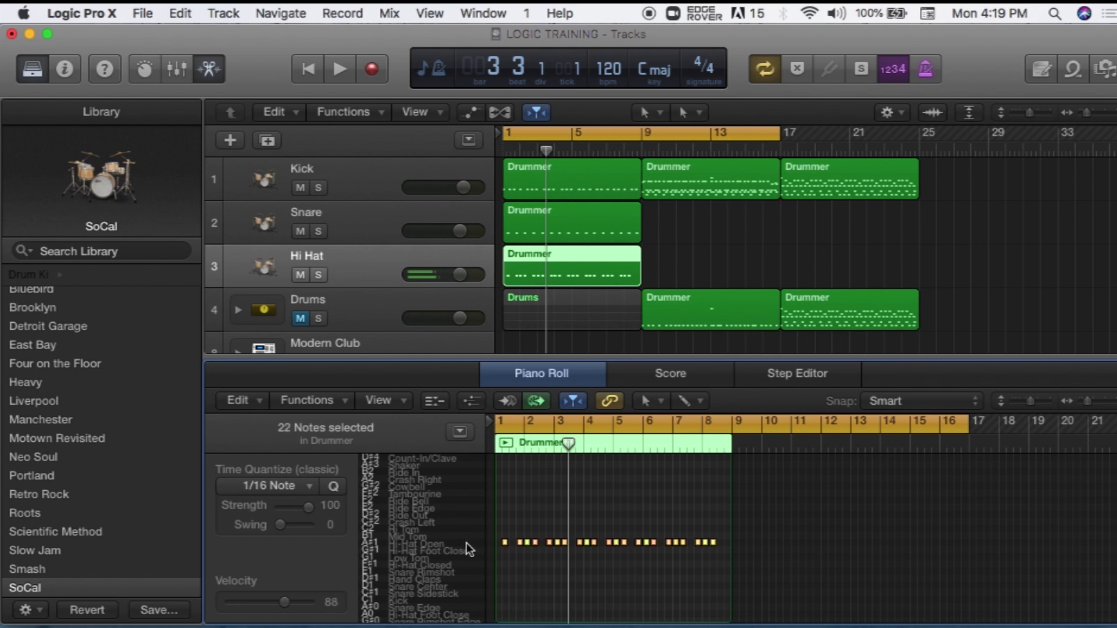
left_click(212, 69)
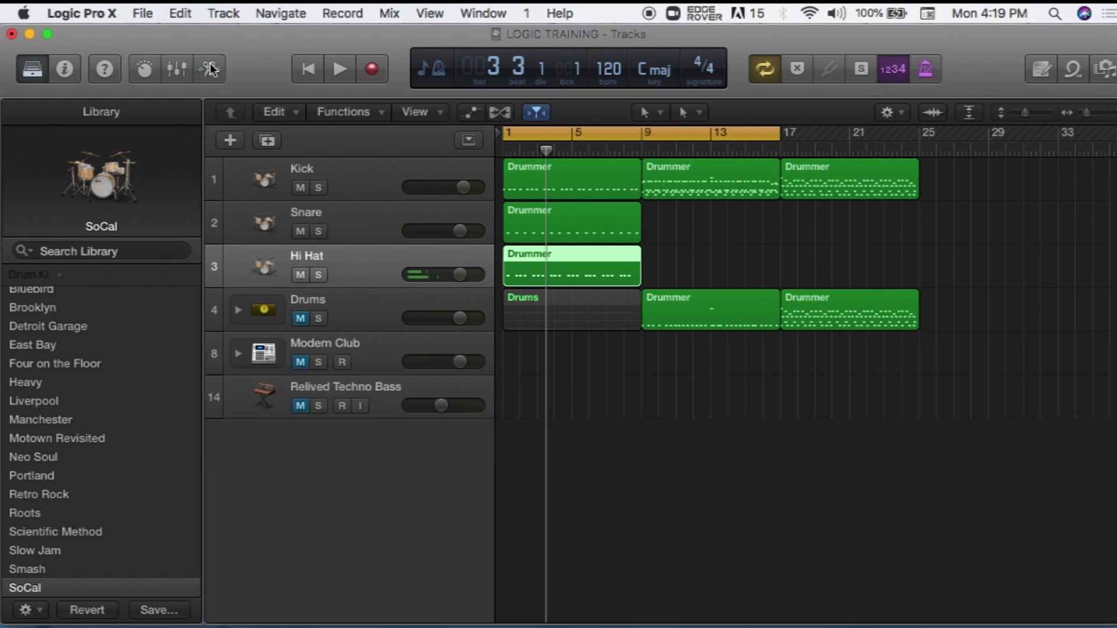
Step: Play back the separated Kick, Snare and Hi Hat regions together, and stop playback after a few bars
left_click(529, 182)
left_click(554, 219)
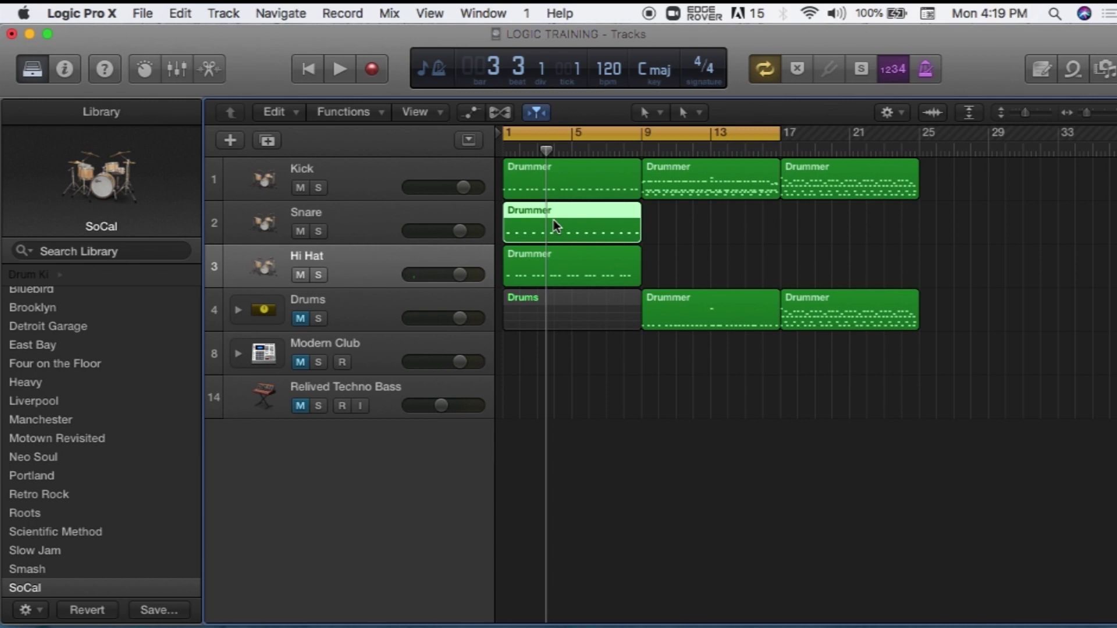
left_click(553, 264)
key("space")
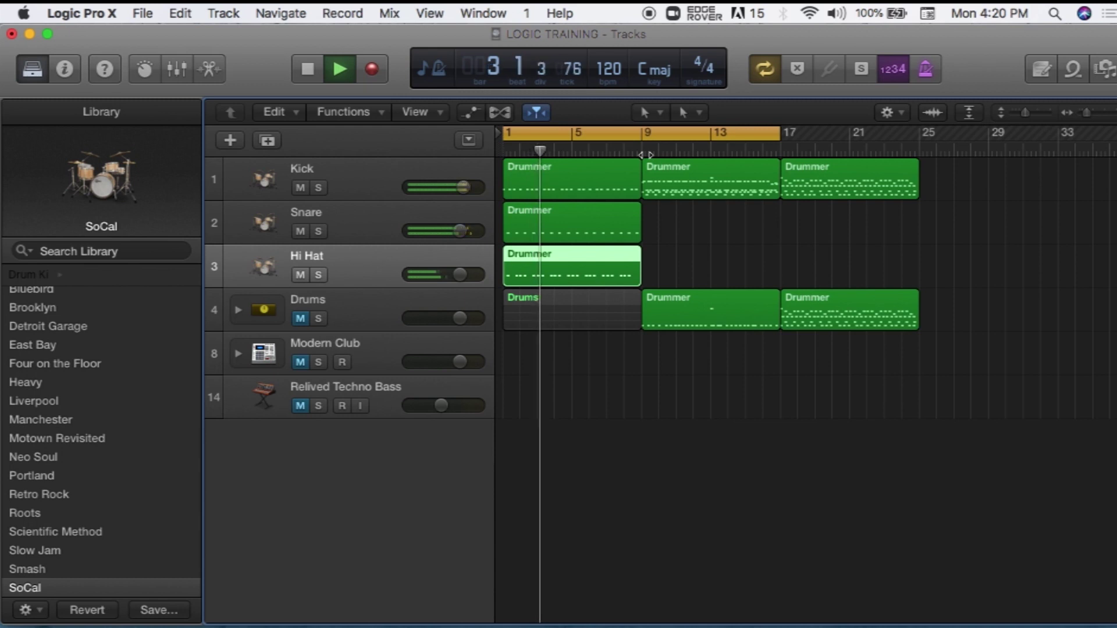
key("space")
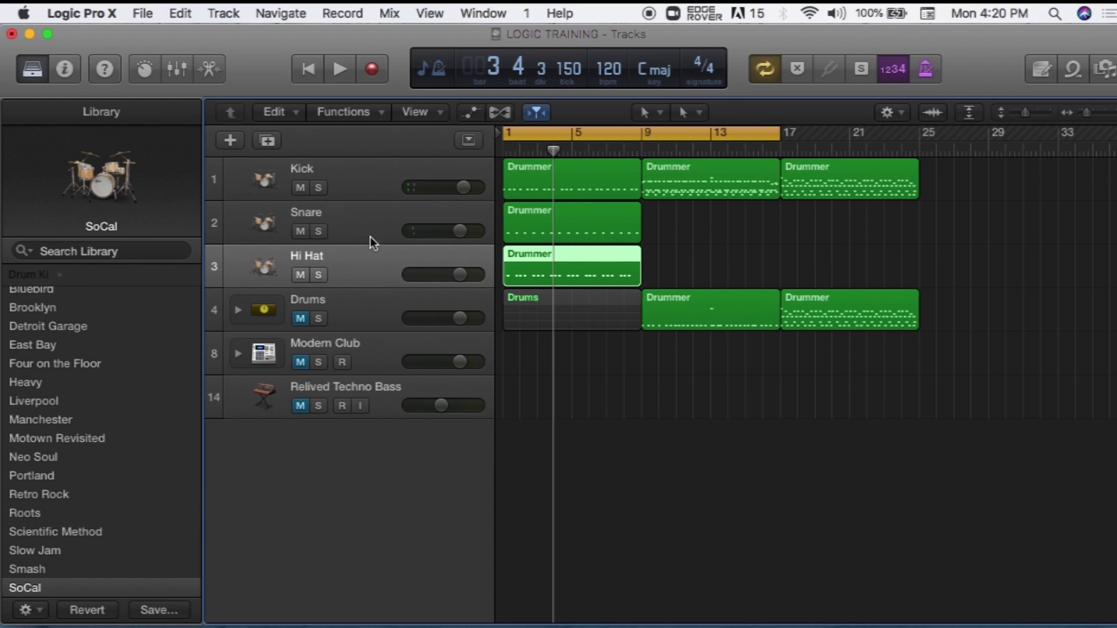
Step: During playback, pull the Snare track's volume fully down and bring it back to slightly below its original level
left_click(253, 183)
left_click(240, 228)
left_click(242, 272)
left_click_drag(459, 233, 408, 233)
key("space")
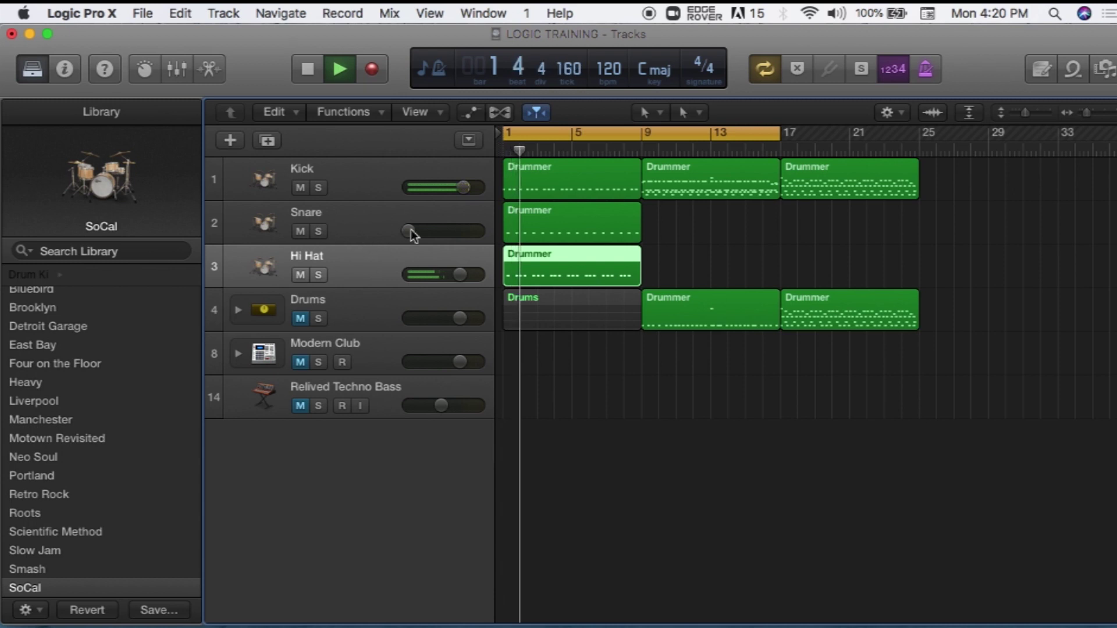
mouse_move(412, 231)
left_mouse_down()
mouse_move(471, 233)
mouse_move(430, 236)
left_mouse_up()
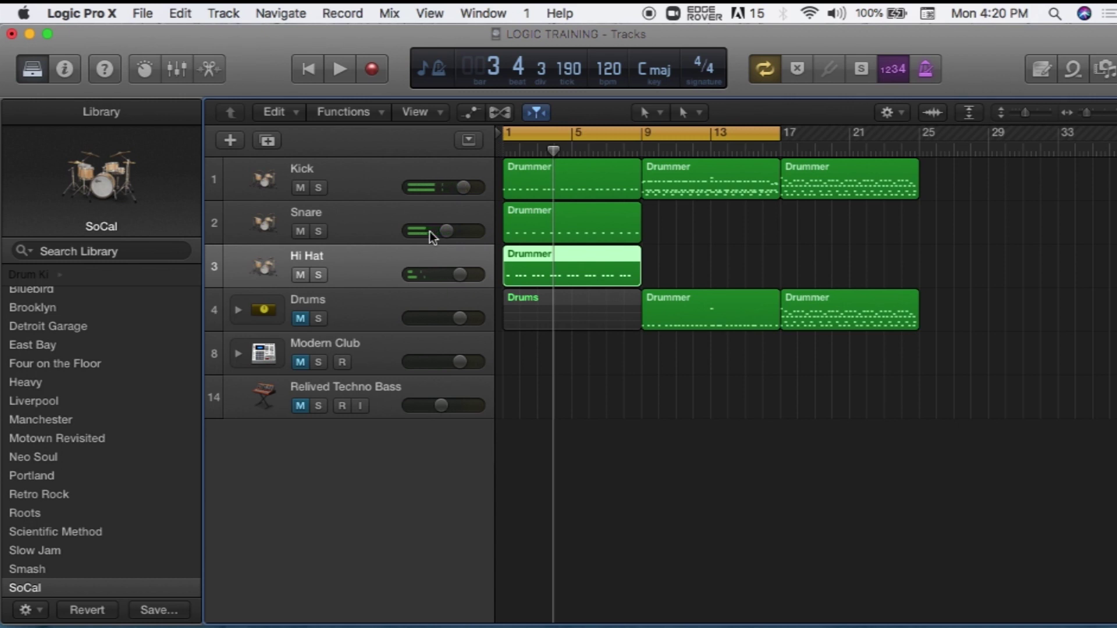
Step: Examine the separate Kick, Snare and Hi Hat tracks inside the existing Drums stack, and collapse it again
left_click(525, 181)
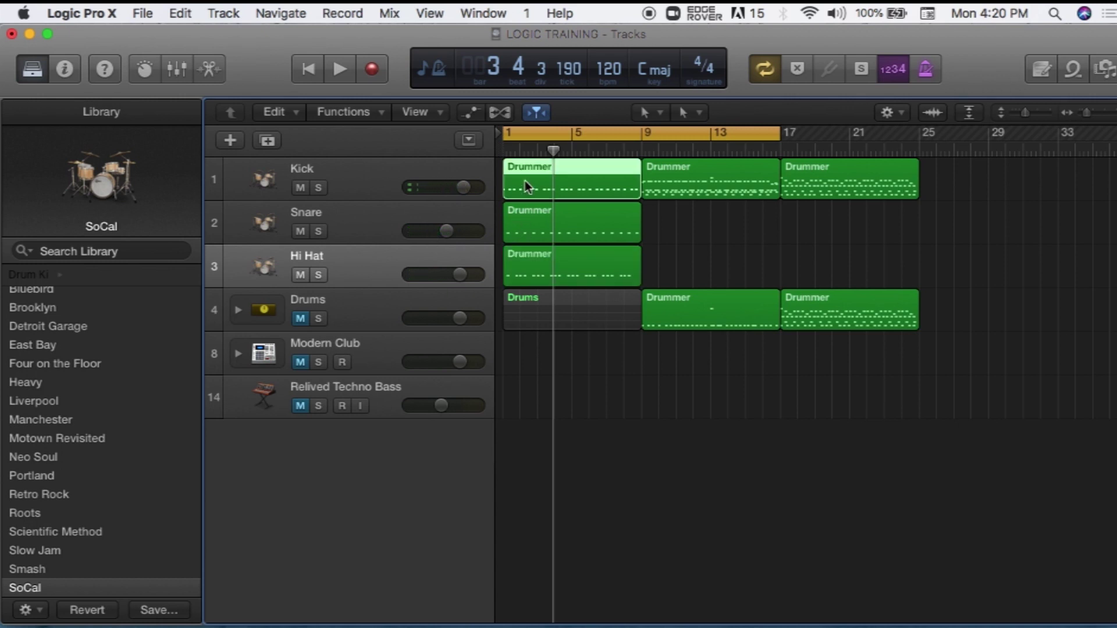
left_click(531, 215)
left_click(537, 265)
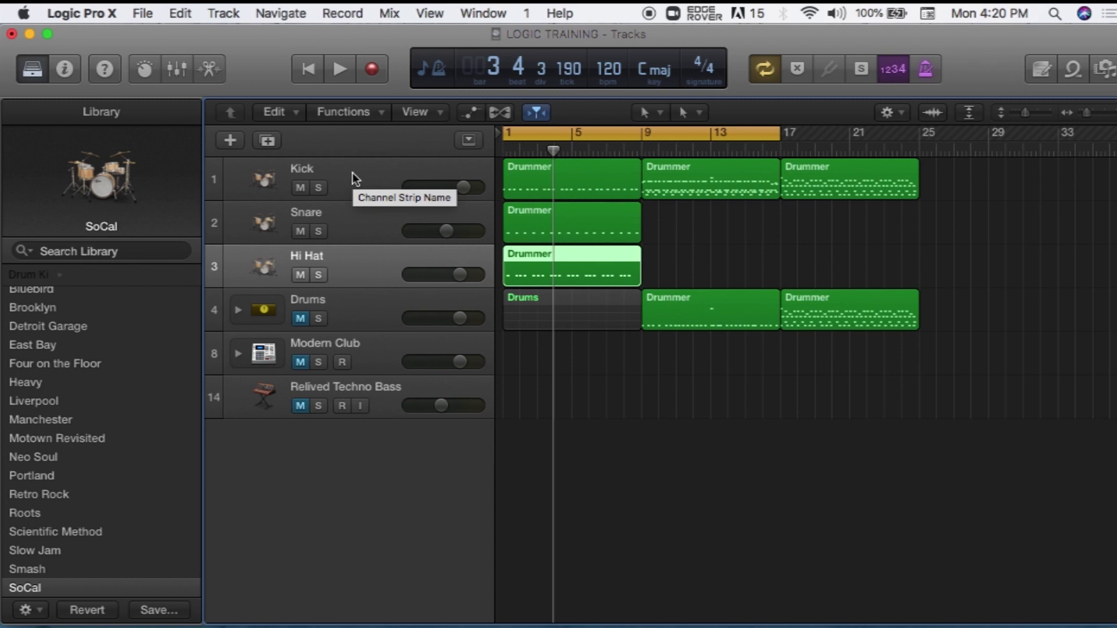
left_click(238, 310)
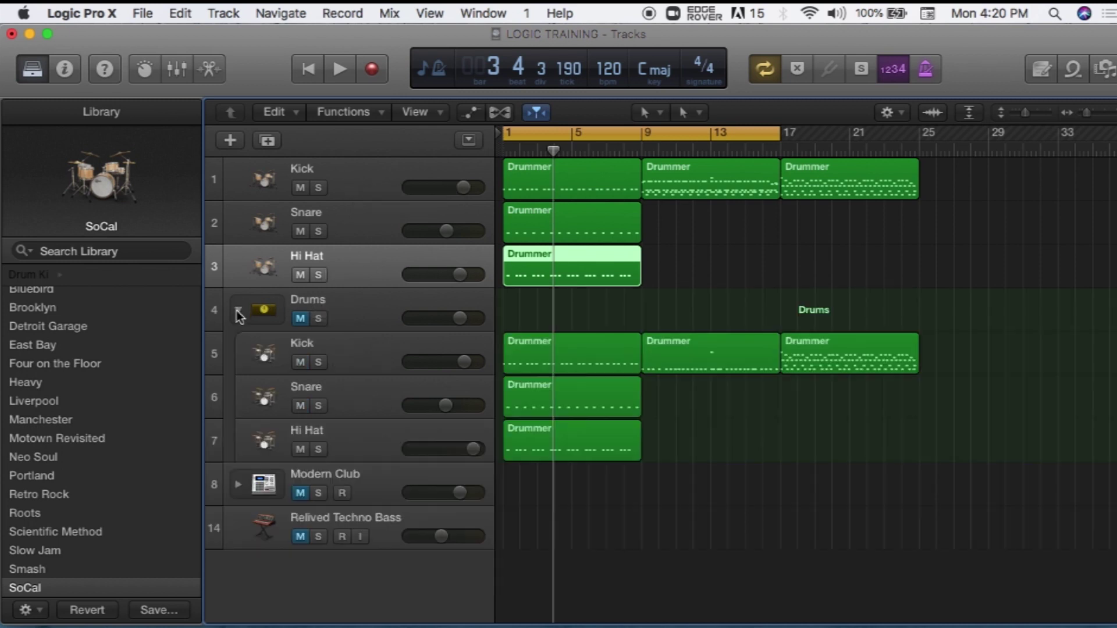
left_click(238, 311)
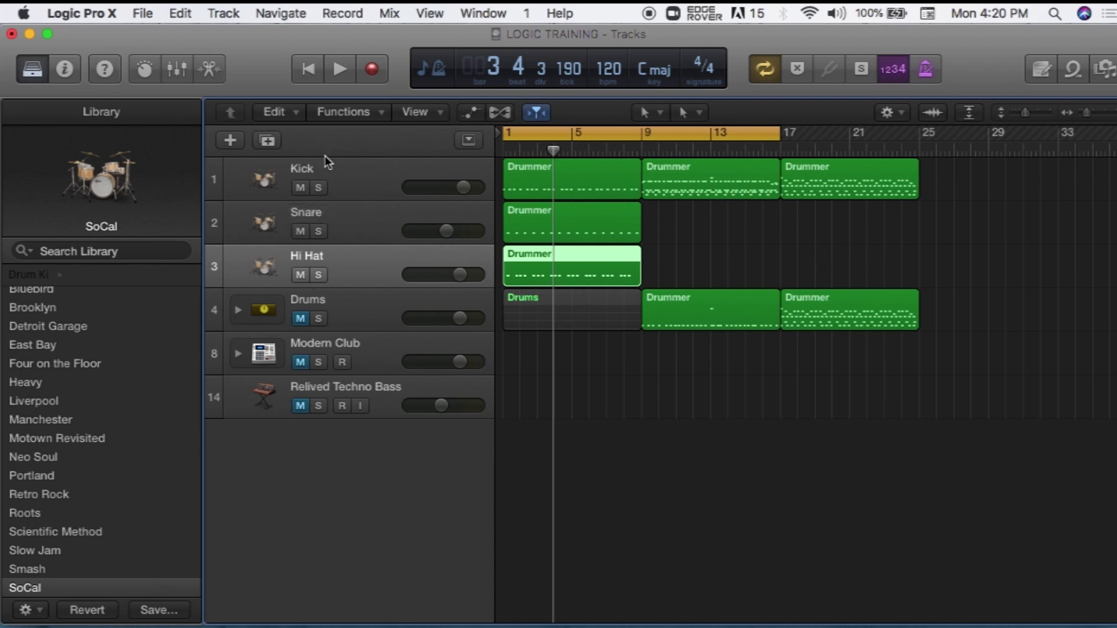
Step: Group the Kick, Snare and Hi Hat tracks into a new Summing Stack
left_click(321, 188)
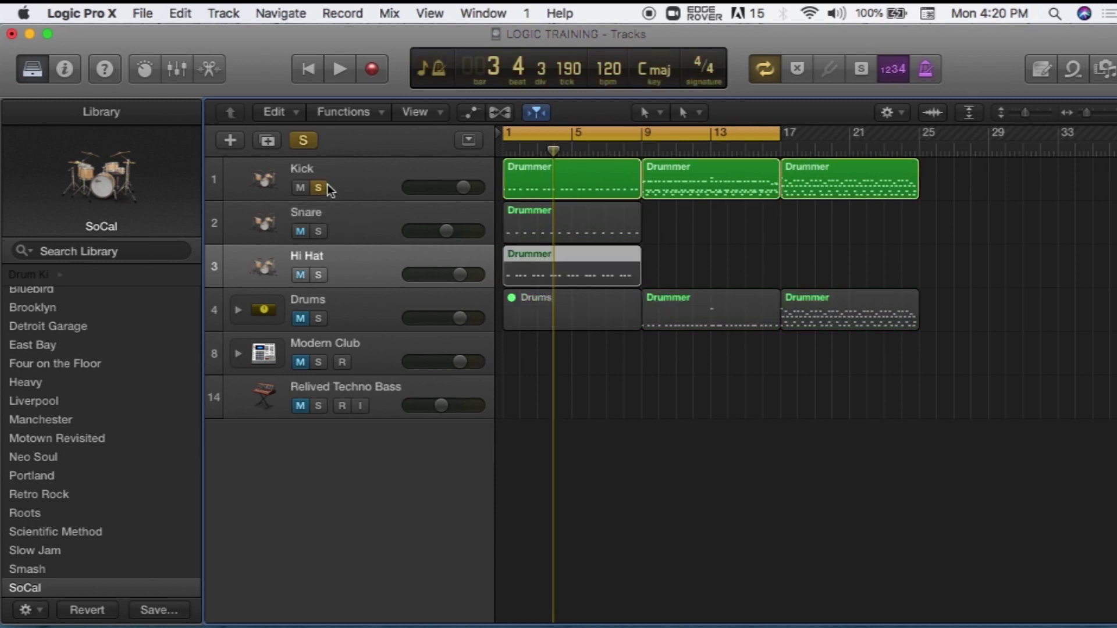
left_click(319, 187)
left_click(349, 184)
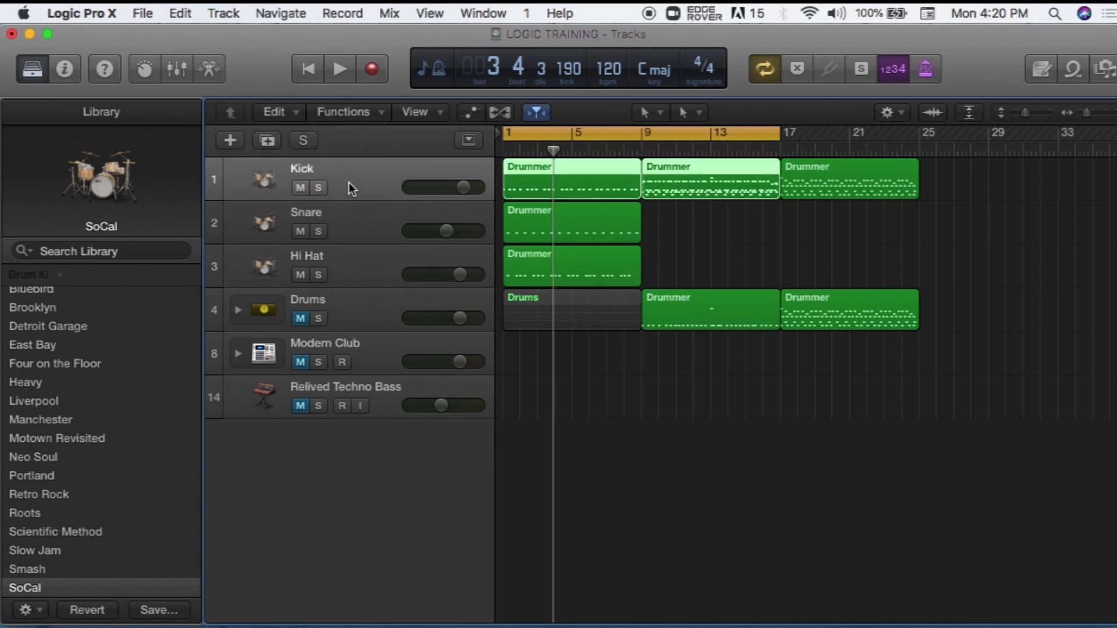
left_click(357, 224, "shift")
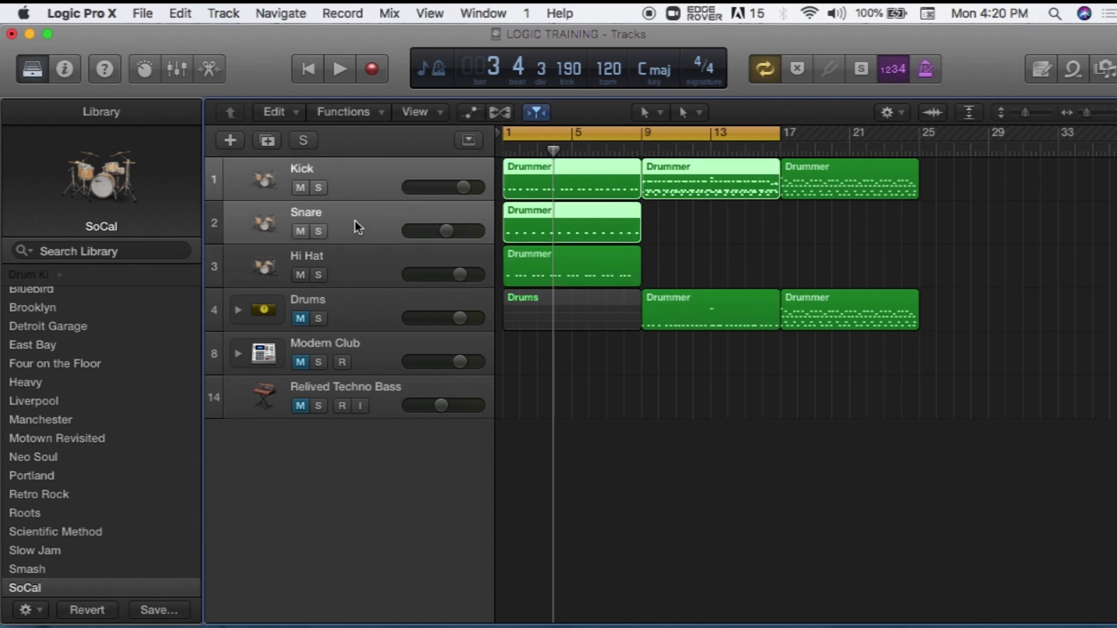
left_click(356, 267, "shift")
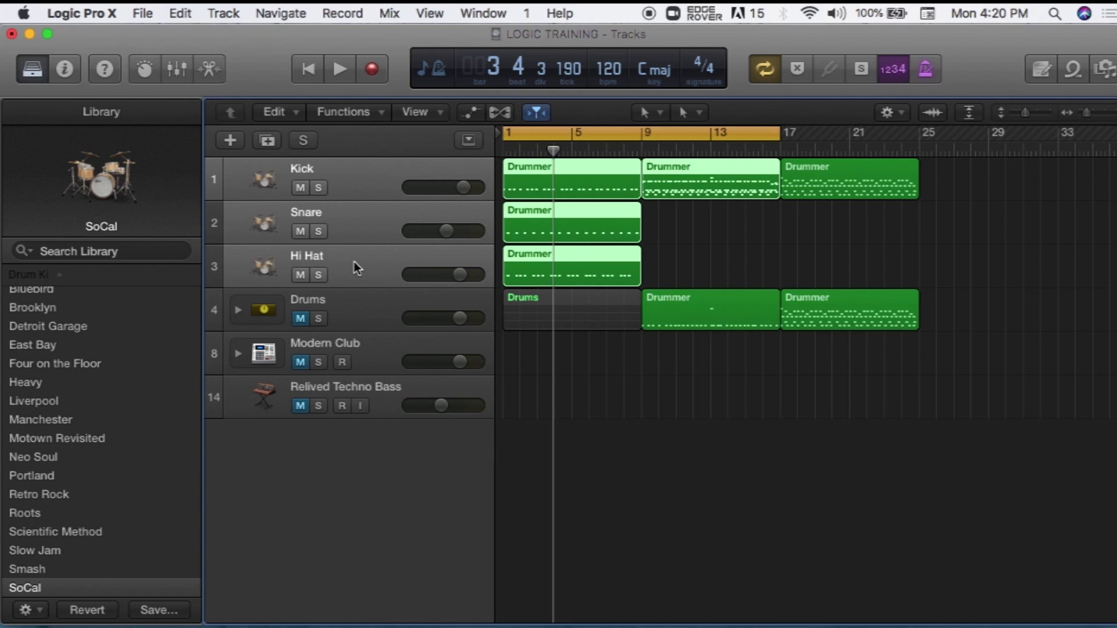
right_click(347, 168)
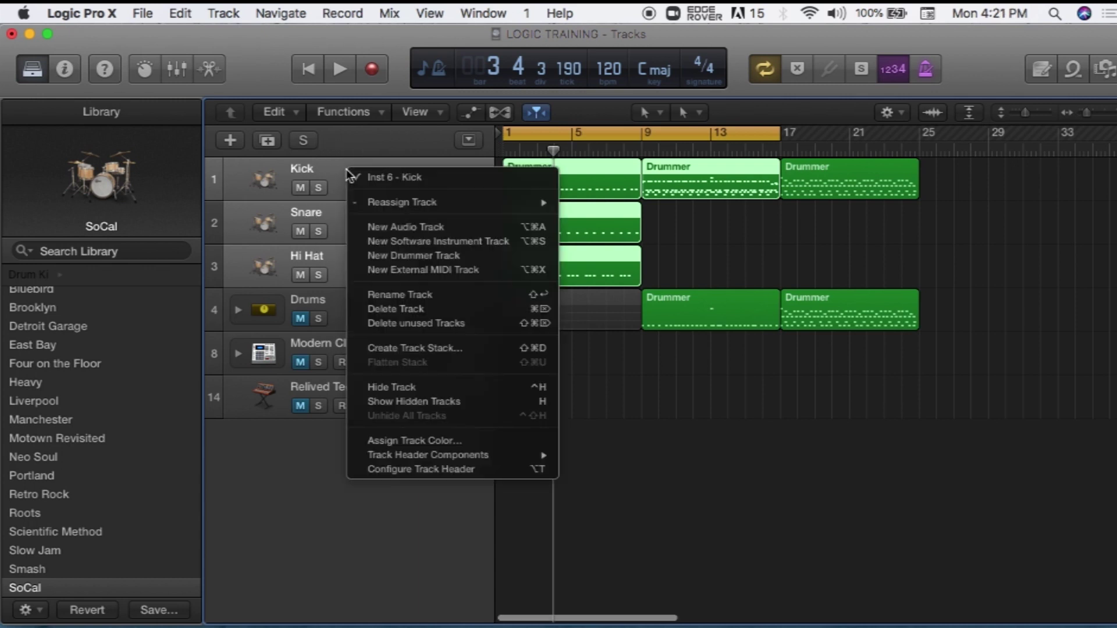
left_click(417, 349)
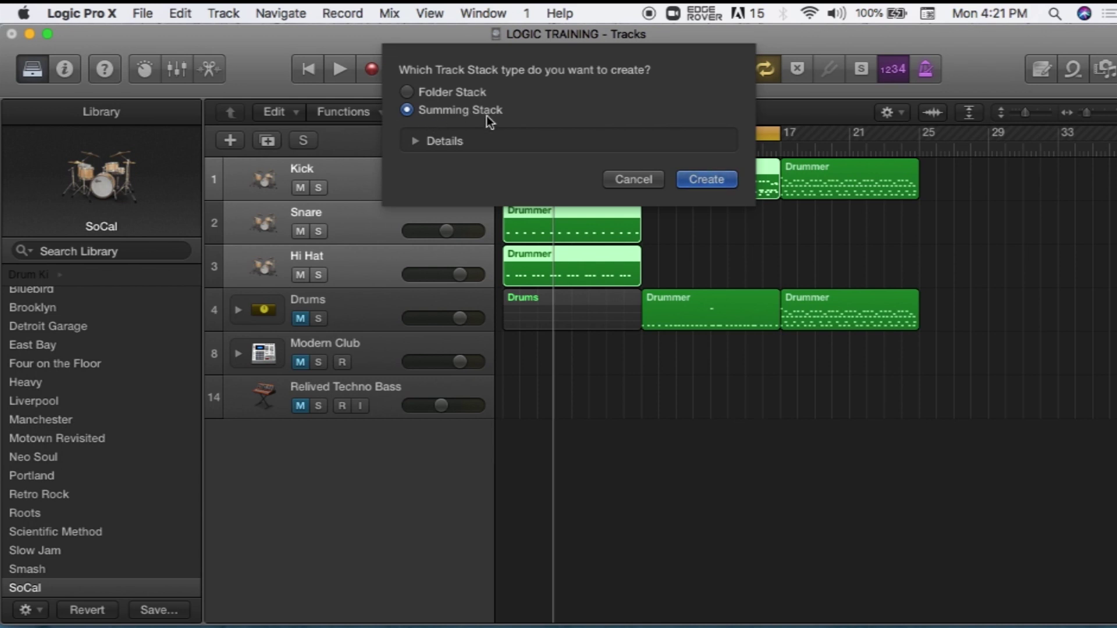
left_click(699, 180)
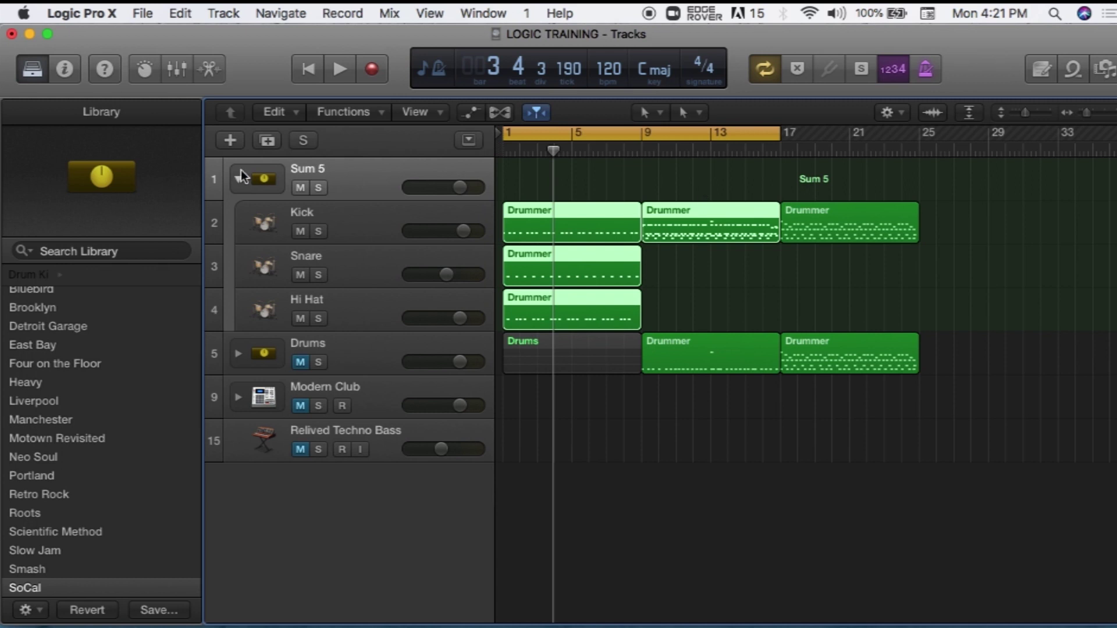
Step: Collapse the new summing stack and rename it Baterias Rock
left_click(235, 179)
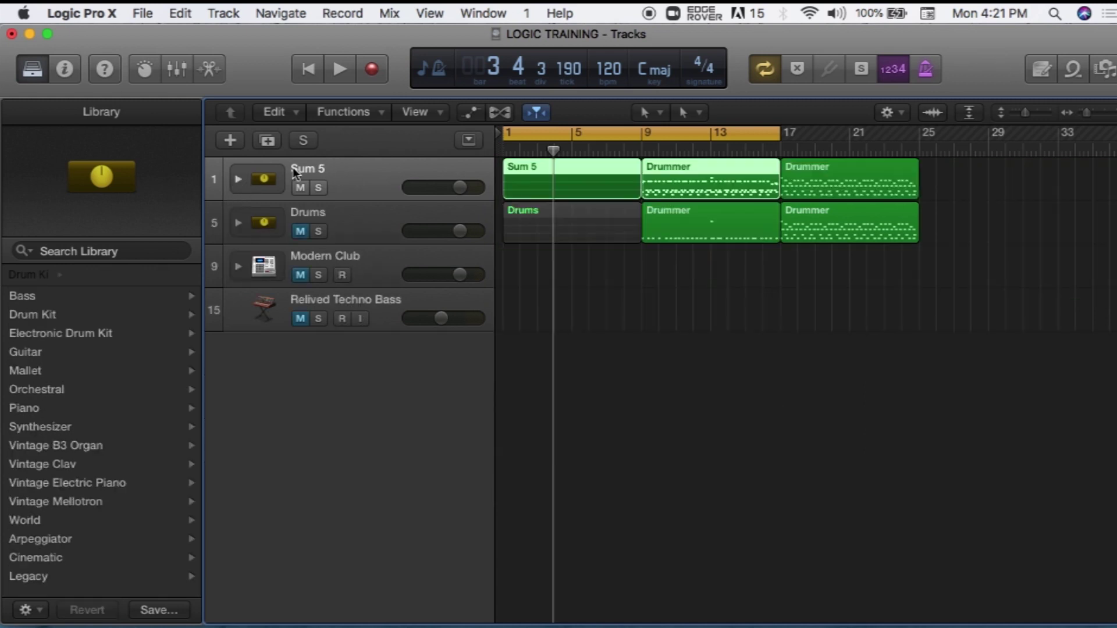
left_click(316, 215)
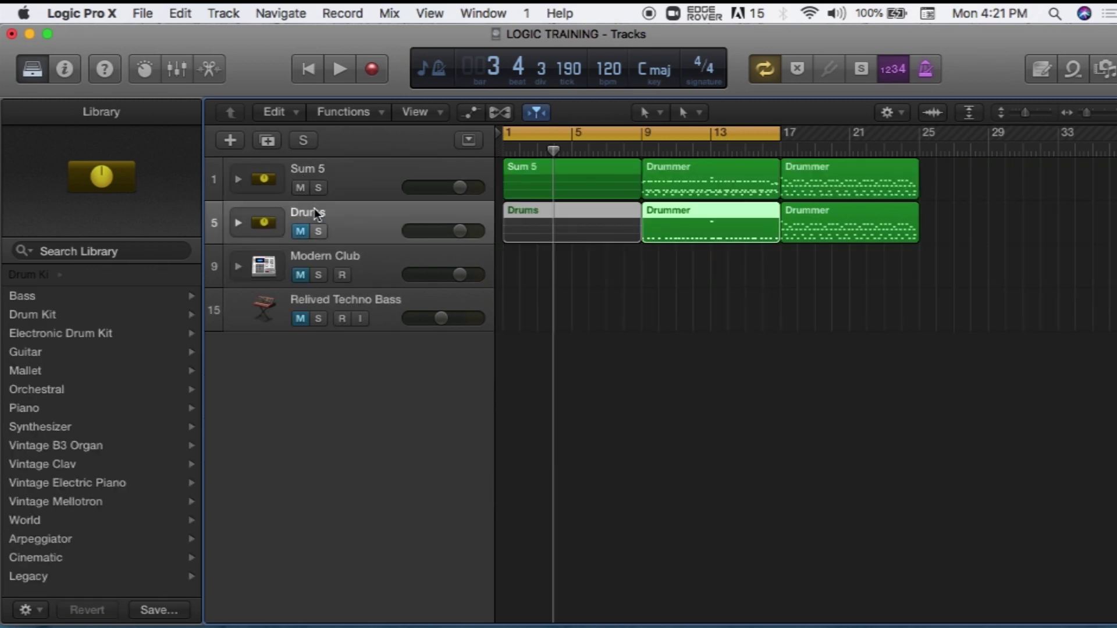
left_click(326, 169)
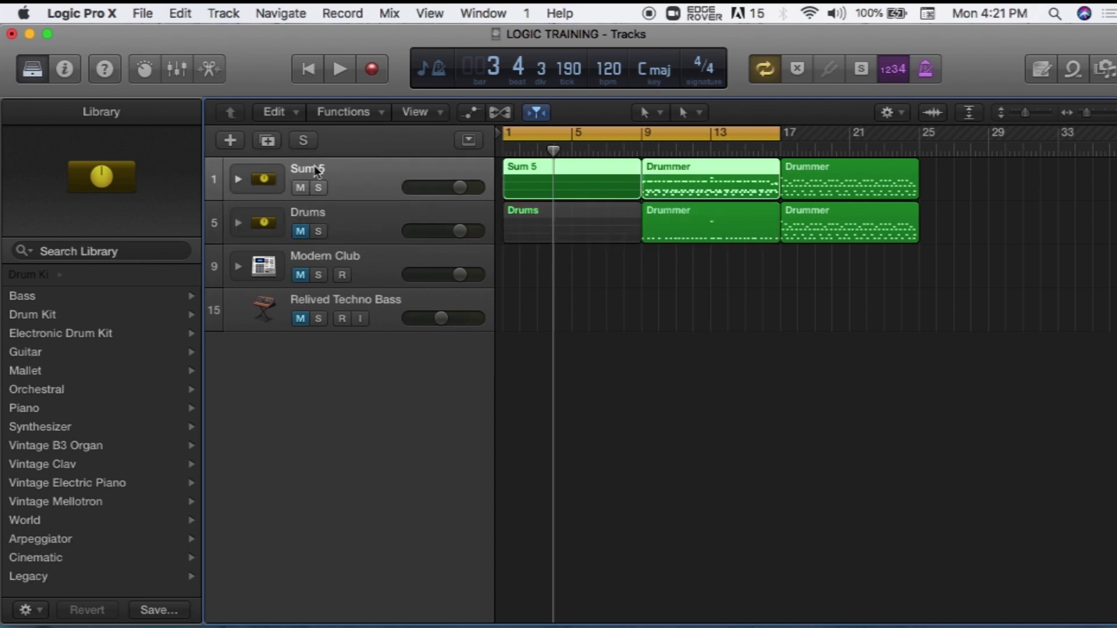
double_click(302, 170)
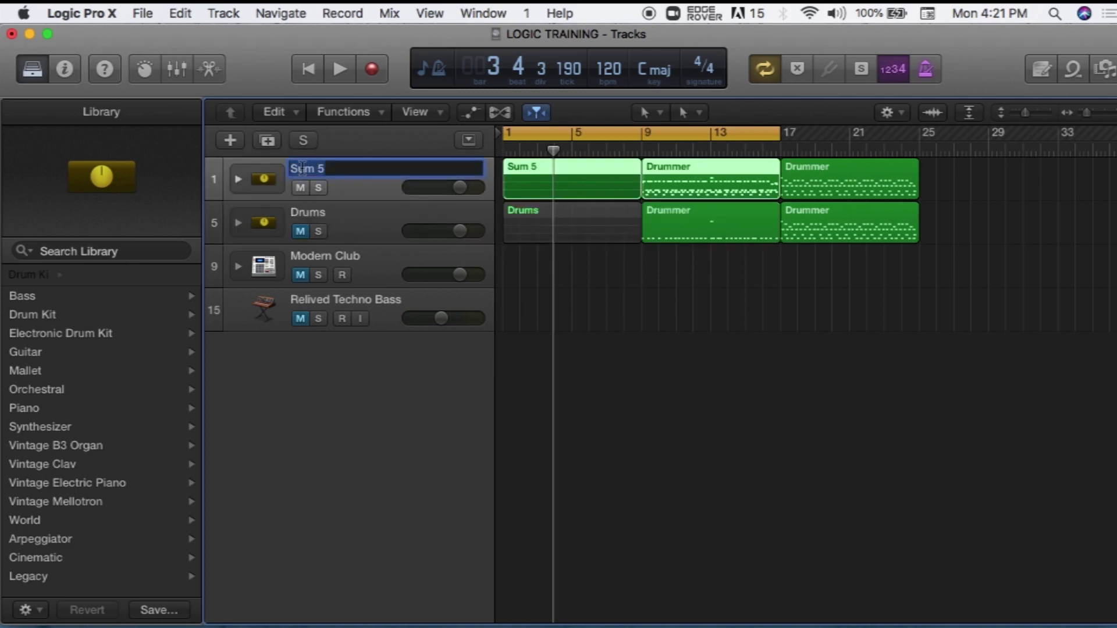
type("Baterias Rock")
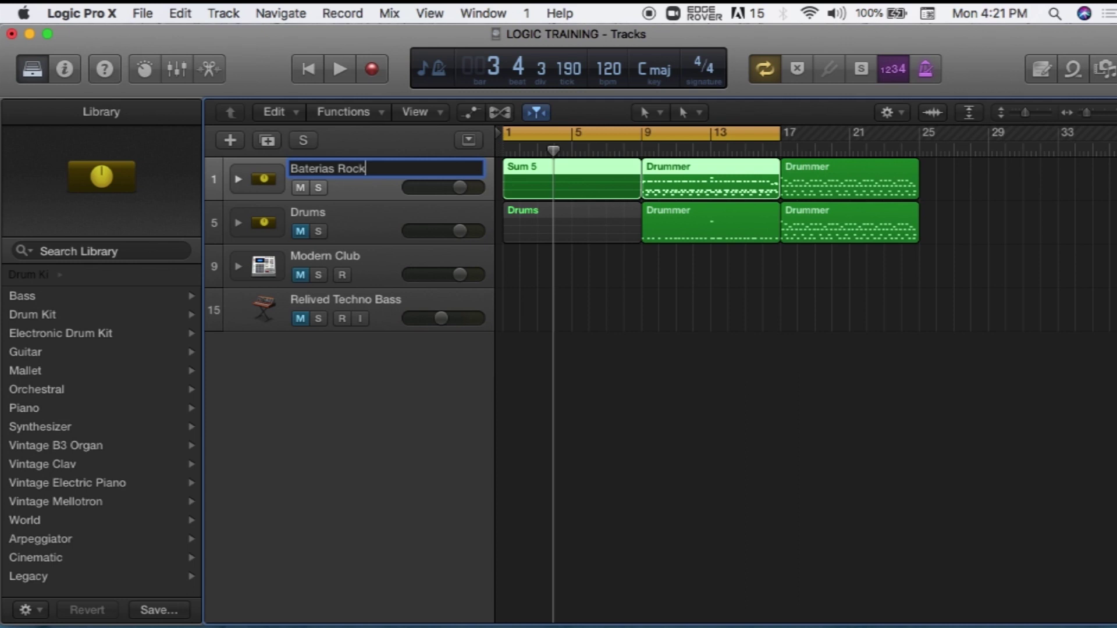
key("Return")
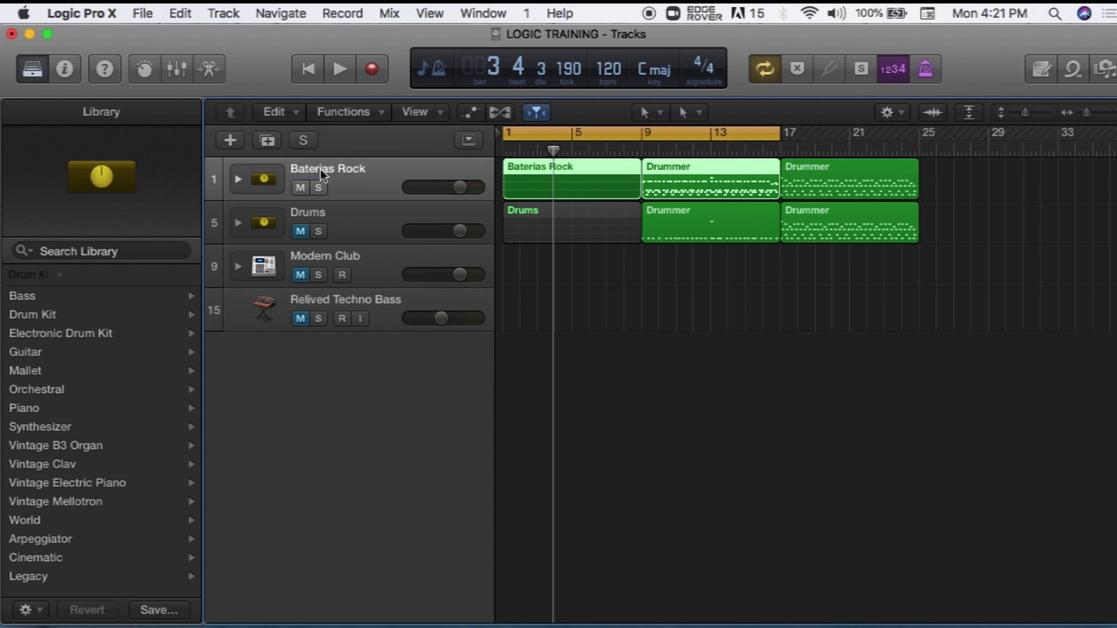
Step: Expand the Baterias Rock stack and raise its Kick track's volume slightly
left_click(236, 178)
left_click(236, 178)
left_click(236, 178)
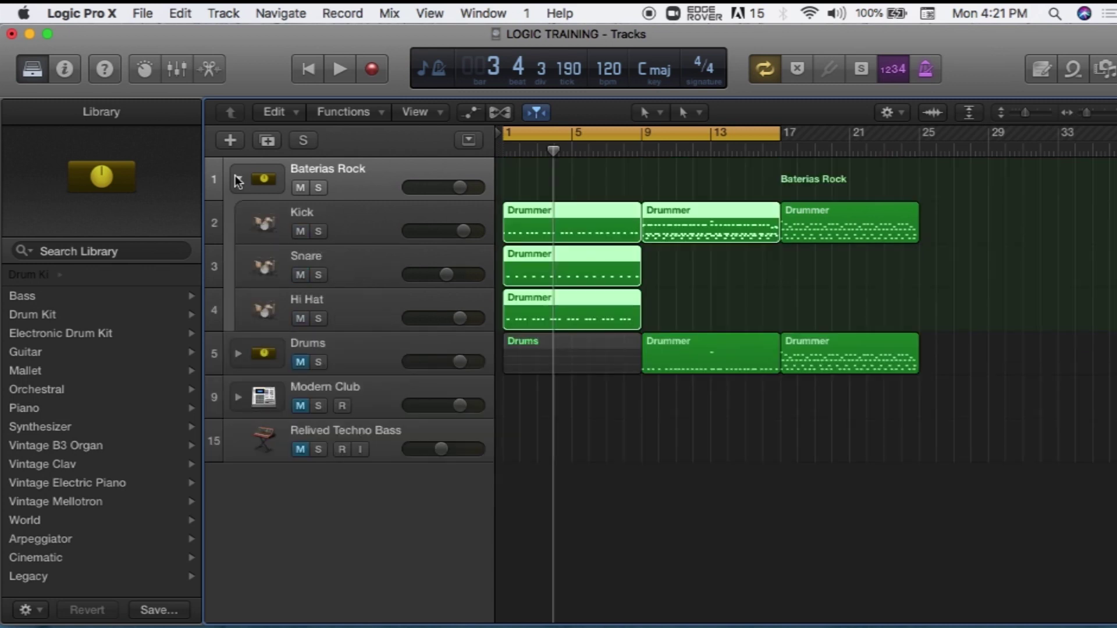
left_click(372, 226)
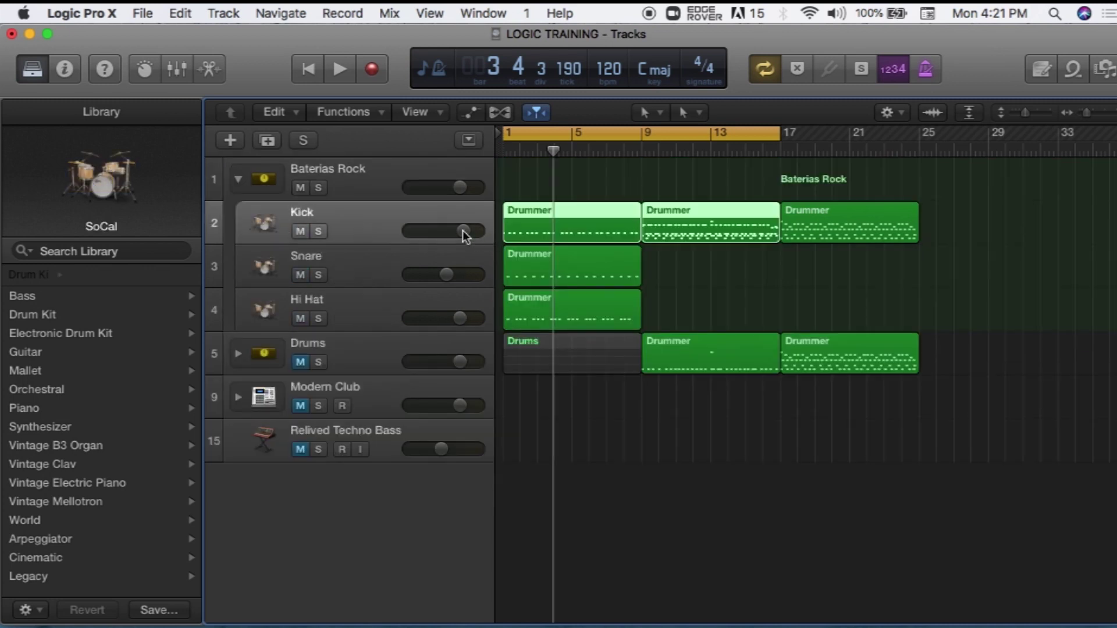
left_click_drag(464, 235, 487, 236)
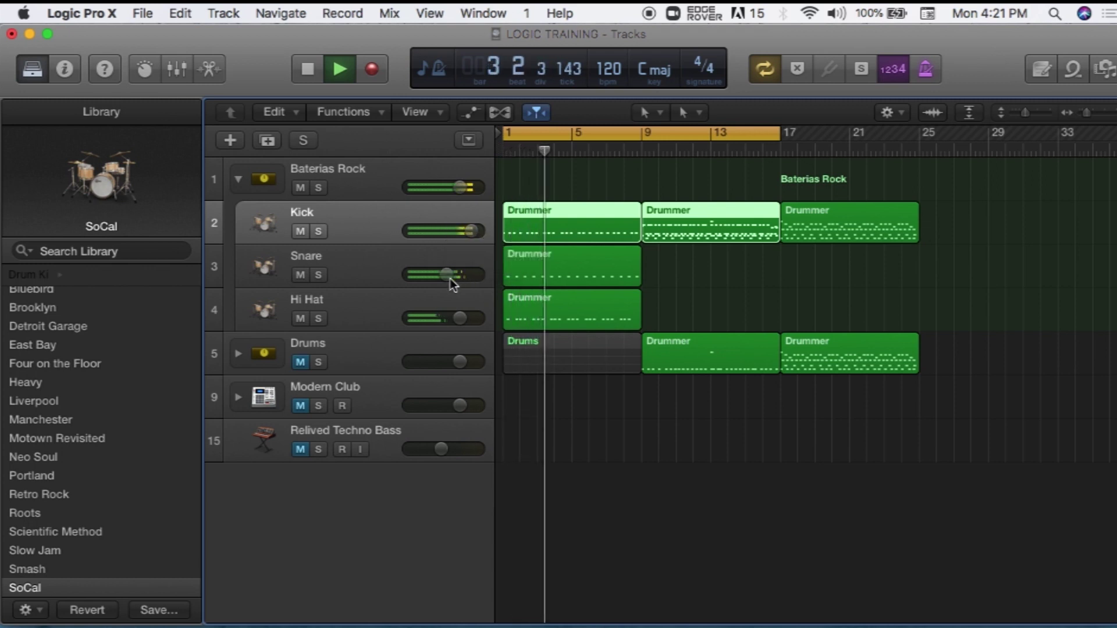
Step: Adjust the Snare track's volume, and mute the Snare and Hi Hat tracks to hear the Kick alone
left_click_drag(448, 279, 392, 281)
left_click(300, 274)
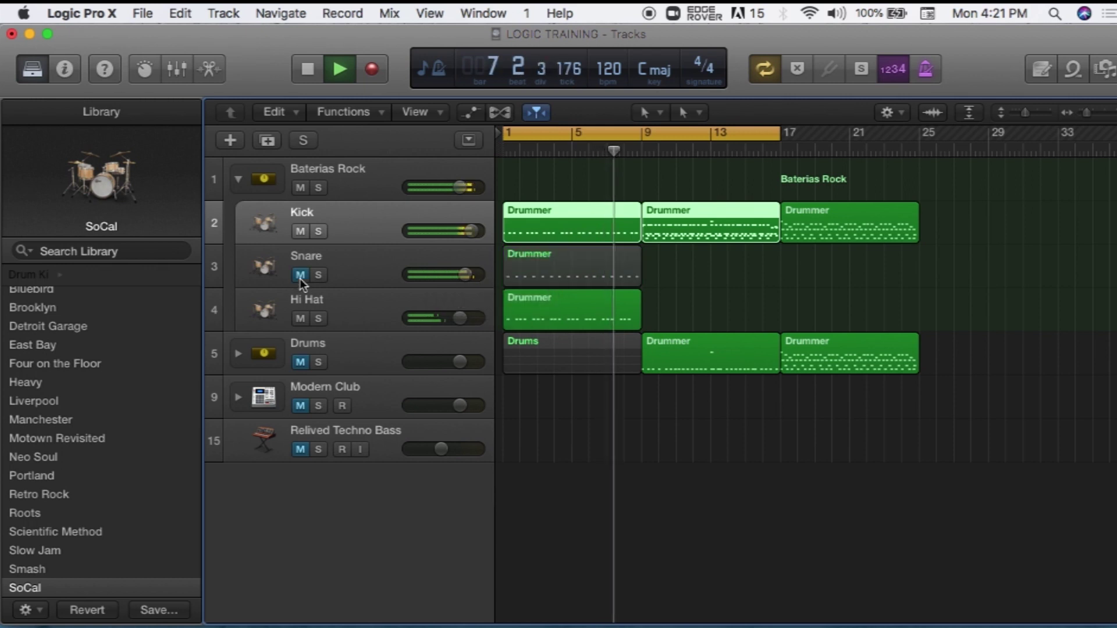
left_click(300, 319)
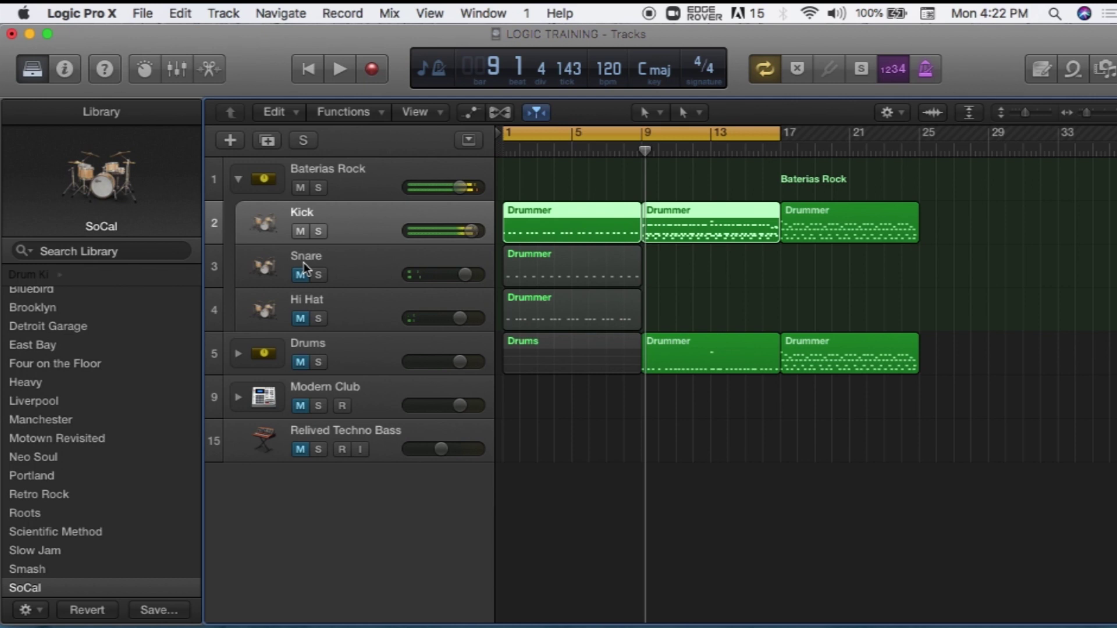
Step: Shorten the cycle range to bars 1 to 9 and fine-tune the Kick track's volume to +4.3 dB
key("Return")
left_click_drag(775, 132, 641, 133)
left_click_drag(472, 232, 474, 235)
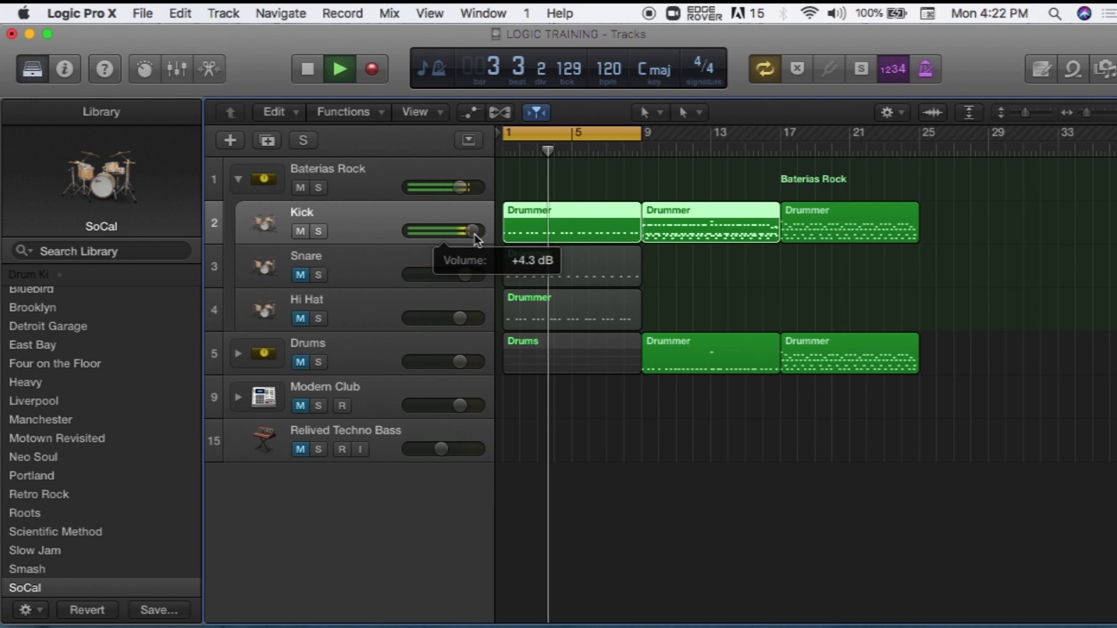
Step: Unmute the Snare track and balance it against the Kick, lowering the Kick's volume to about +2.3 dB
left_click(300, 274)
mouse_move(465, 274)
left_mouse_down()
mouse_move(420, 275)
mouse_move(468, 274)
left_mouse_up()
left_click_drag(472, 232, 467, 231)
Step: Unmute the Hi Hat track and balance the volumes, with the Hi Hat at +2.6 dB and the Snare at 0.0 dB
left_click(301, 318)
left_click_drag(467, 316, 494, 320)
left_click_drag(469, 274, 458, 274)
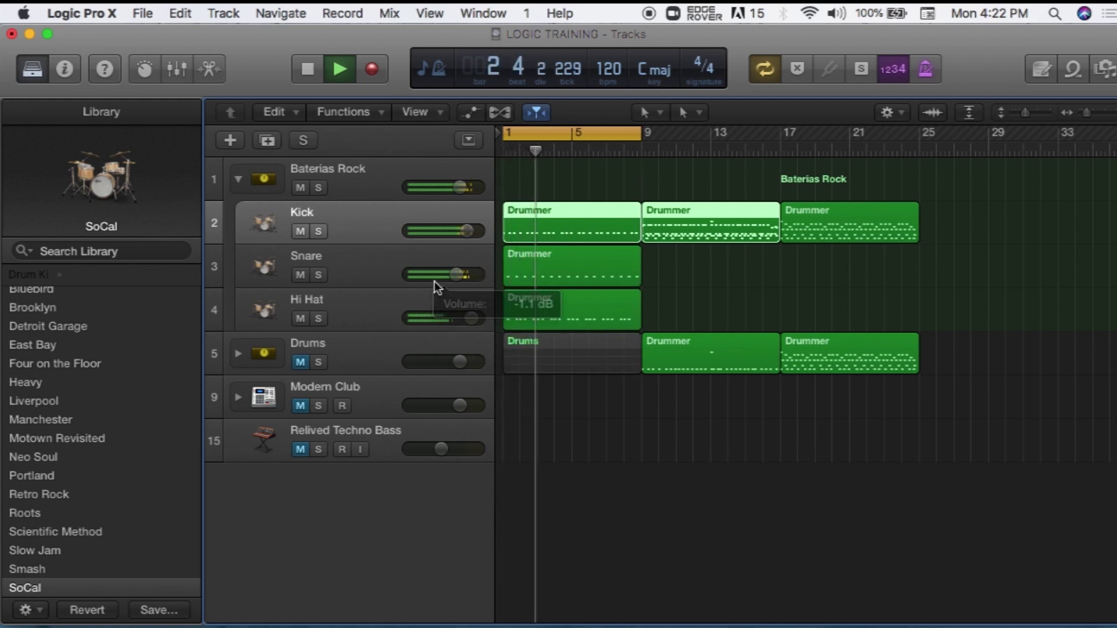
left_click_drag(472, 318, 475, 317)
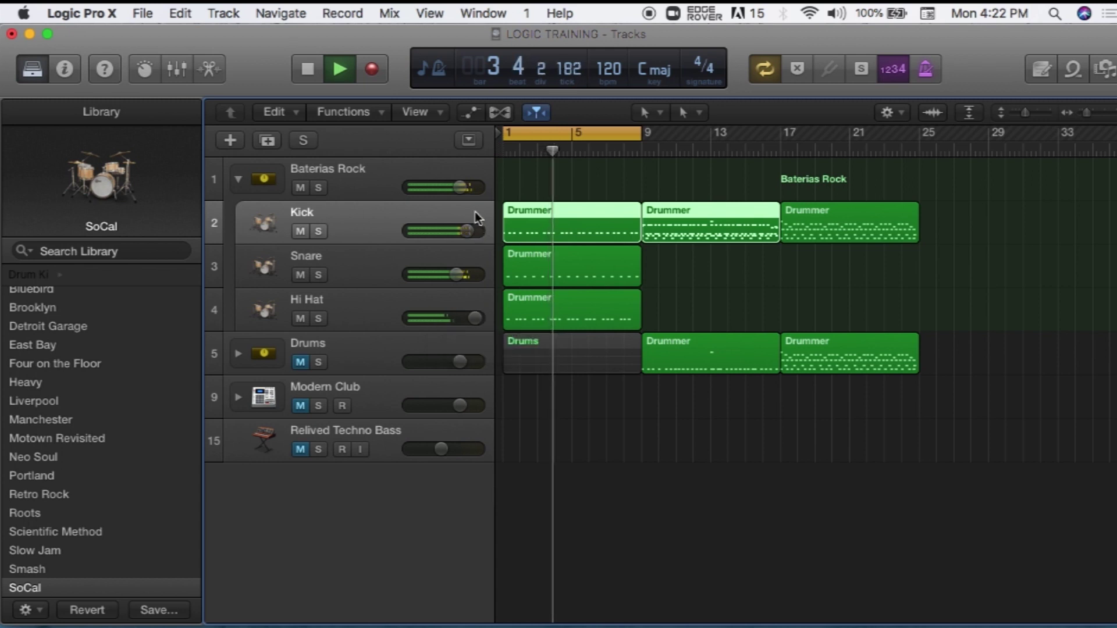
left_click_drag(475, 320, 468, 317)
left_click_drag(457, 274, 476, 276)
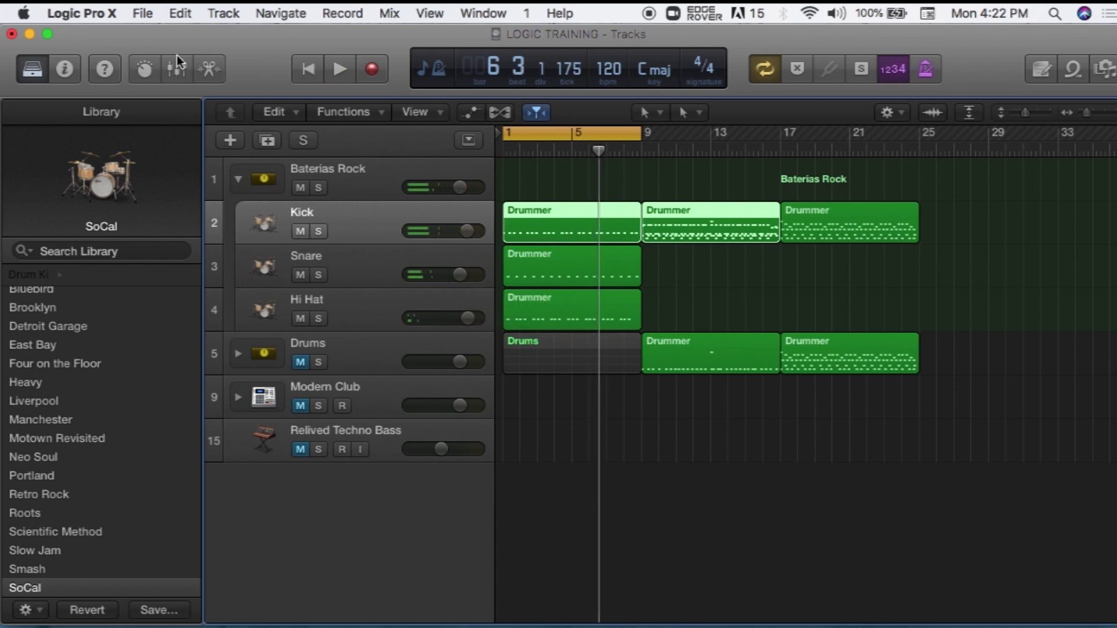
Step: Examine the inserts, sends, outputs and faders of the Kick, Snare and Hi Hat channel strips in an enlarged Mixer, and close it again
left_click(177, 70)
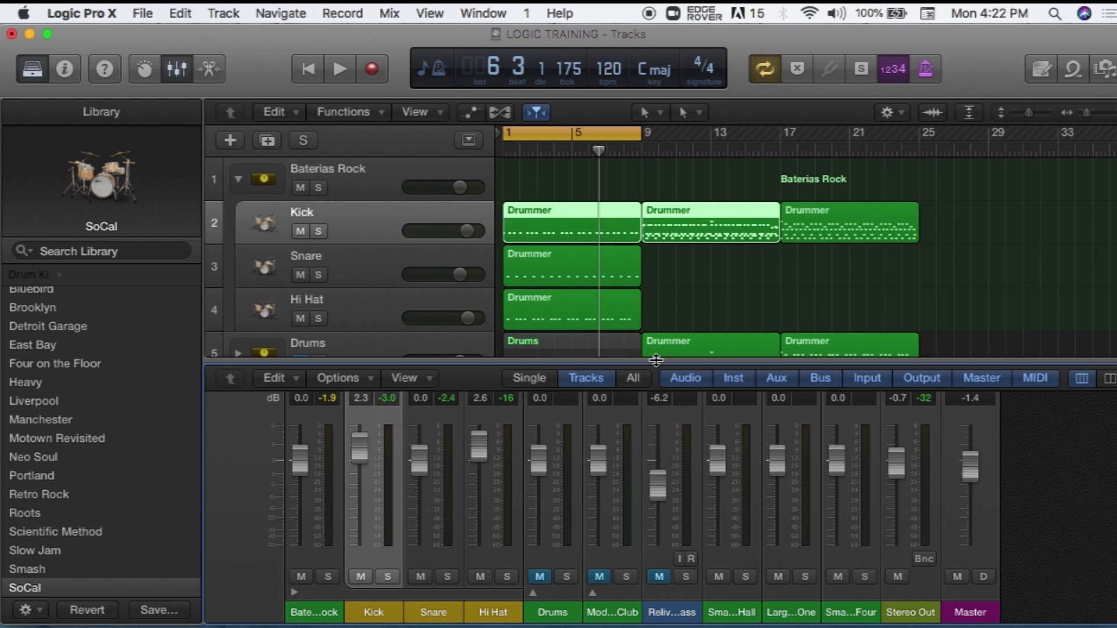
left_click_drag(656, 361, 642, 128)
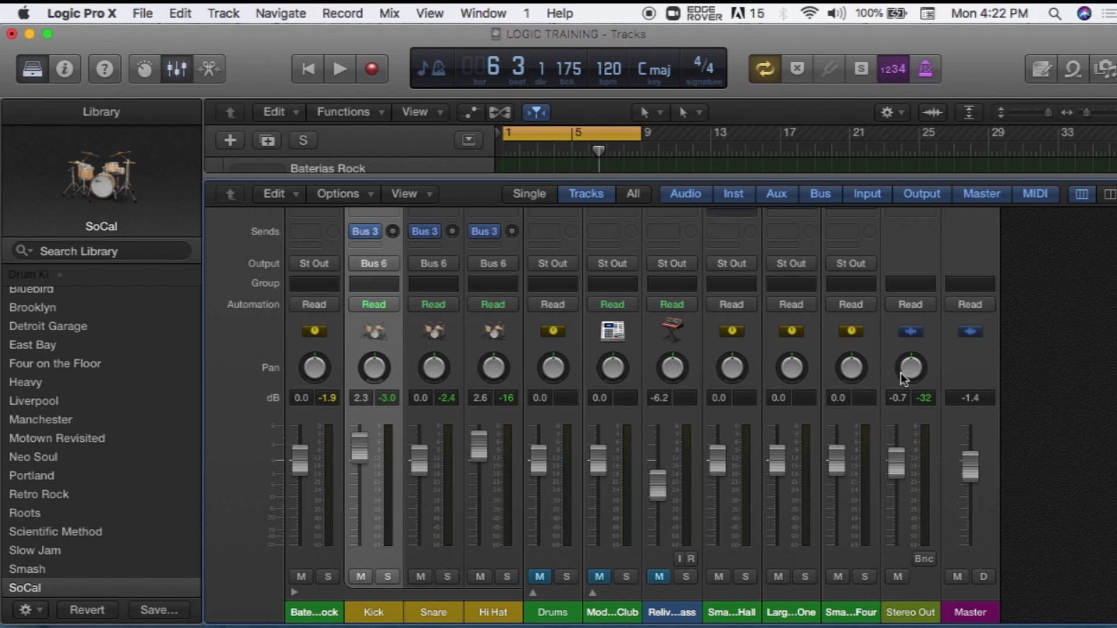
scroll(1102, 372, "up", 5)
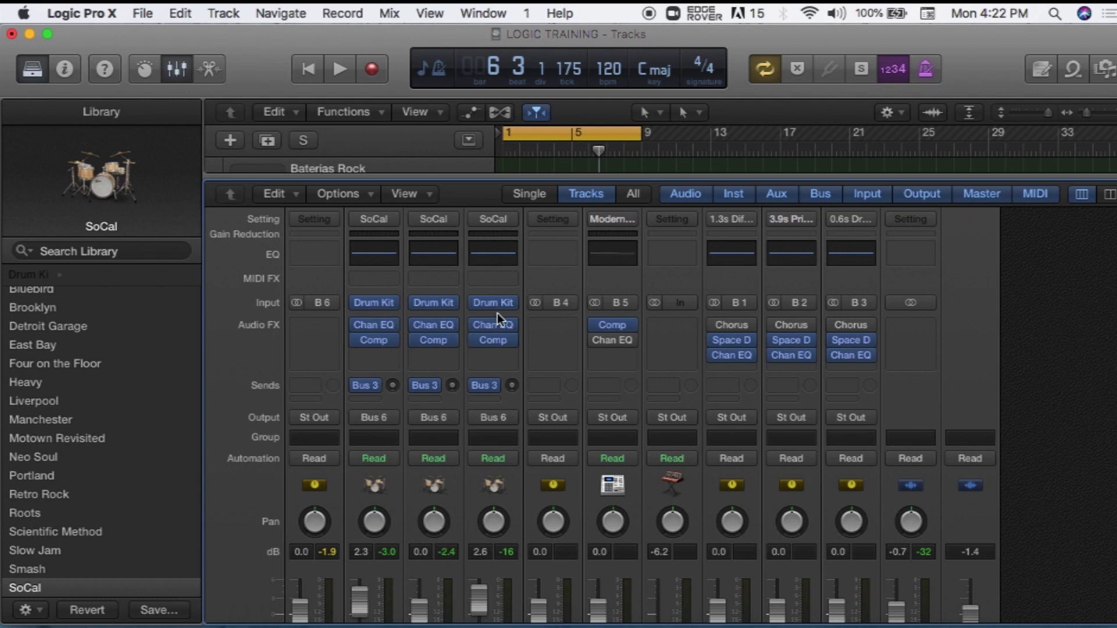
mouse_move(397, 338)
mouse_move(359, 312)
left_click_drag(394, 385, 394, 391)
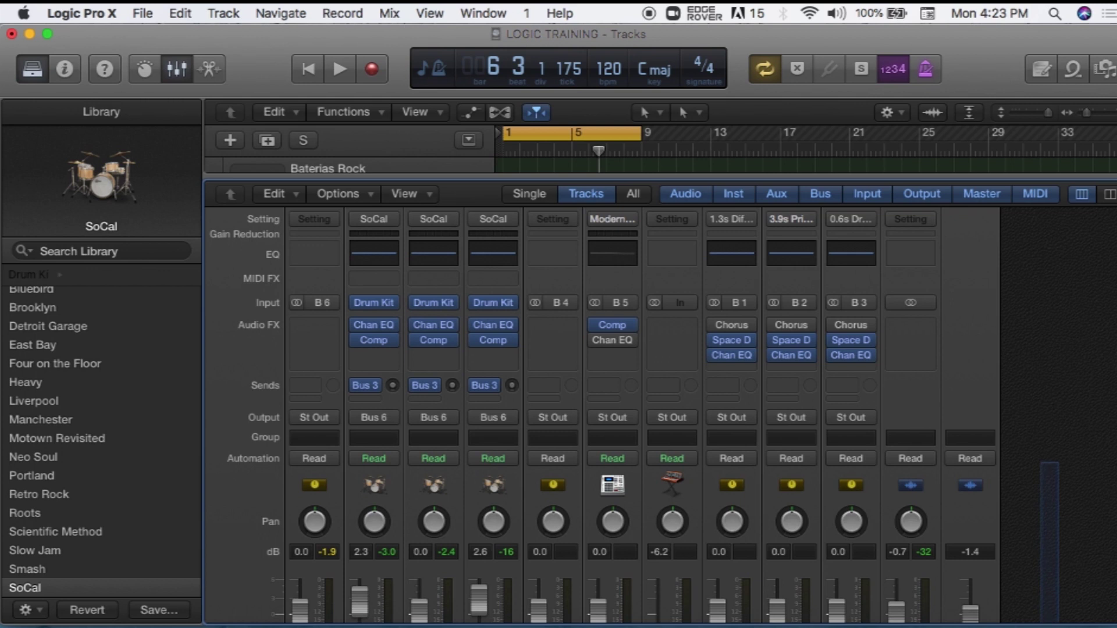
scroll(1067, 468, "down", 5)
scroll(663, 582, "down", 3)
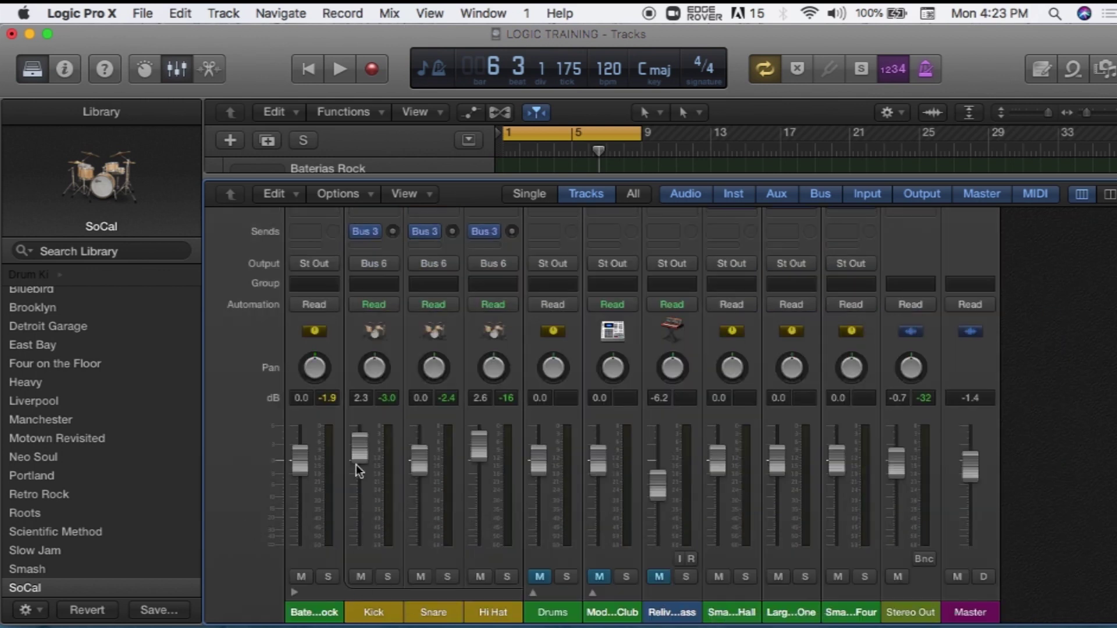
left_click(177, 68)
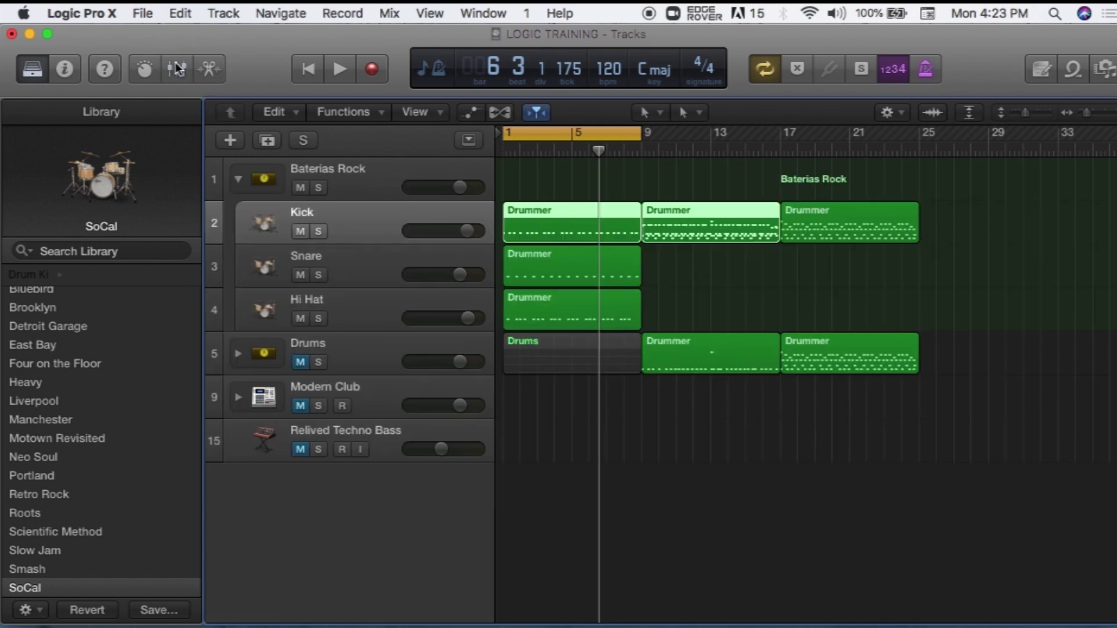